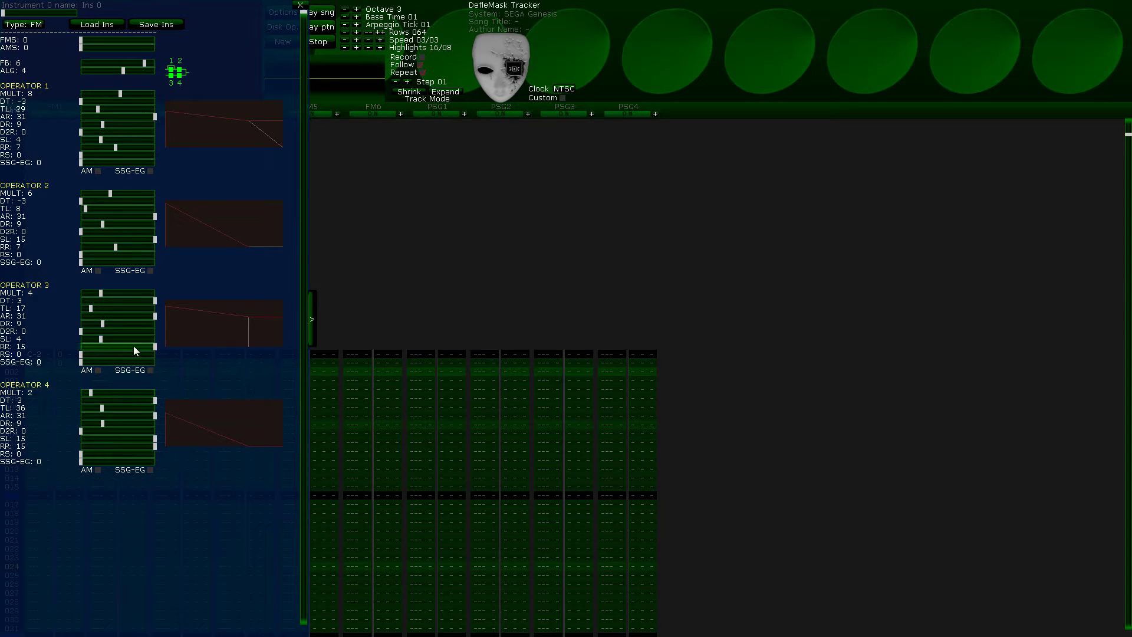
- Set Operator 4's RR to 7 and Operator 3's MULT to 8, and raise the octave to 5
click(119, 446)
click(117, 294)
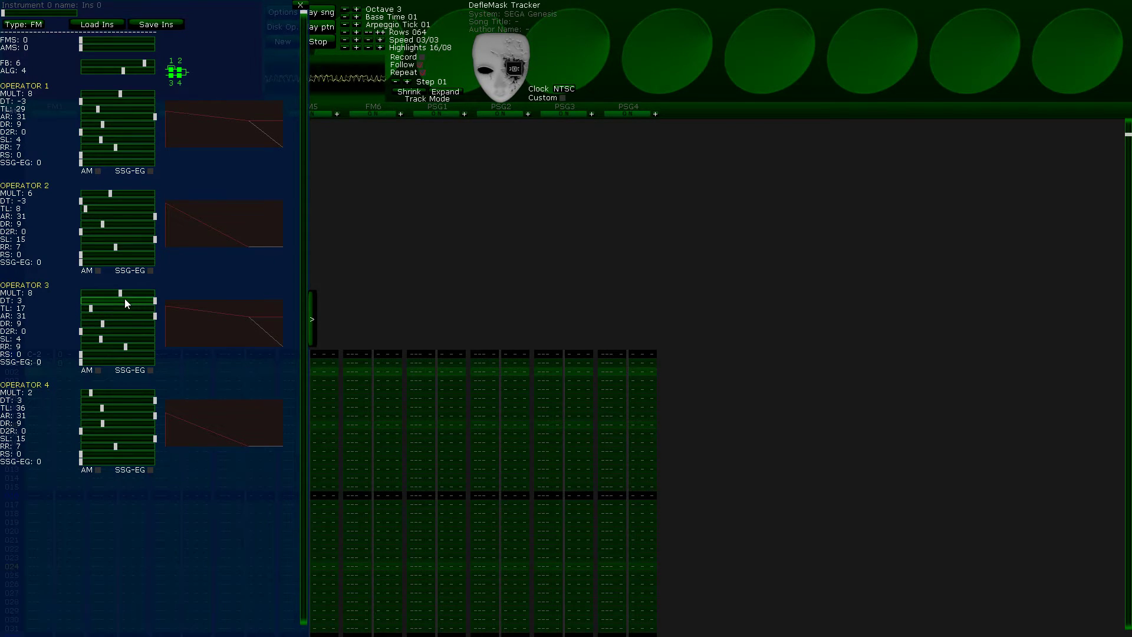
click(357, 9)
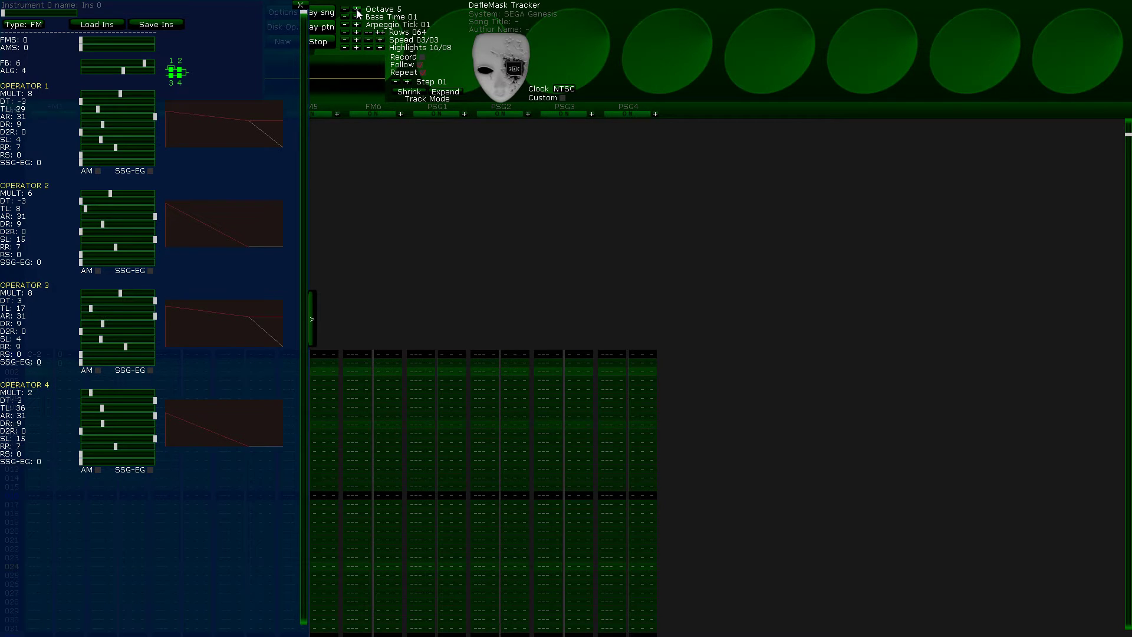
- Load and try several FM presets from the GENESIS instruments folder, ending with Closed Hihat.dmp
click(97, 25)
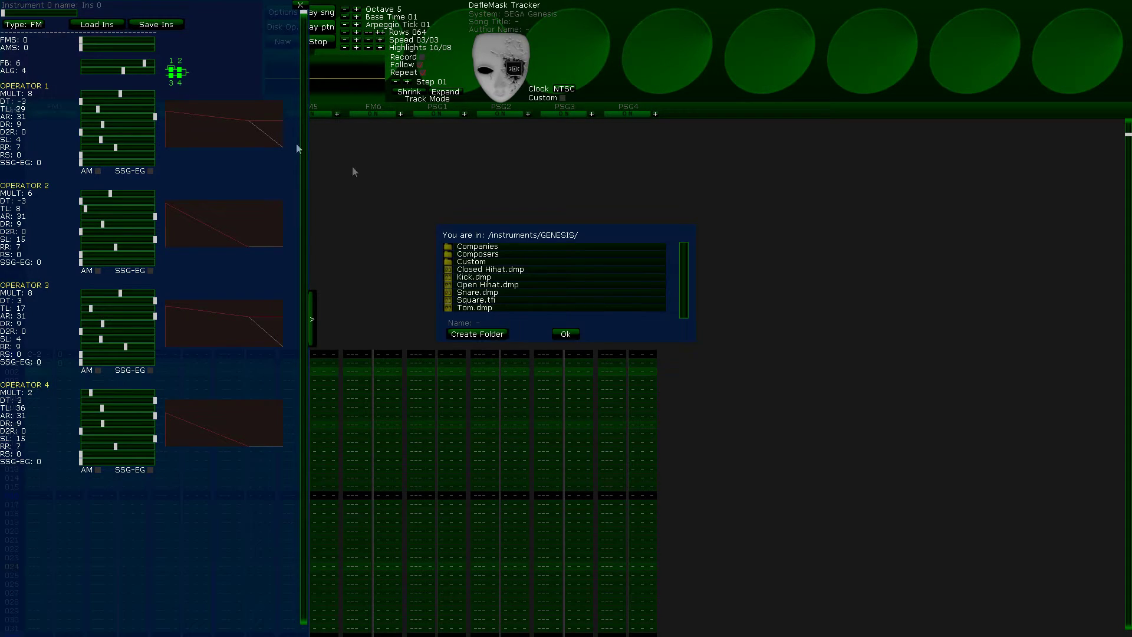
click(449, 247)
click(450, 292)
click(451, 285)
click(448, 307)
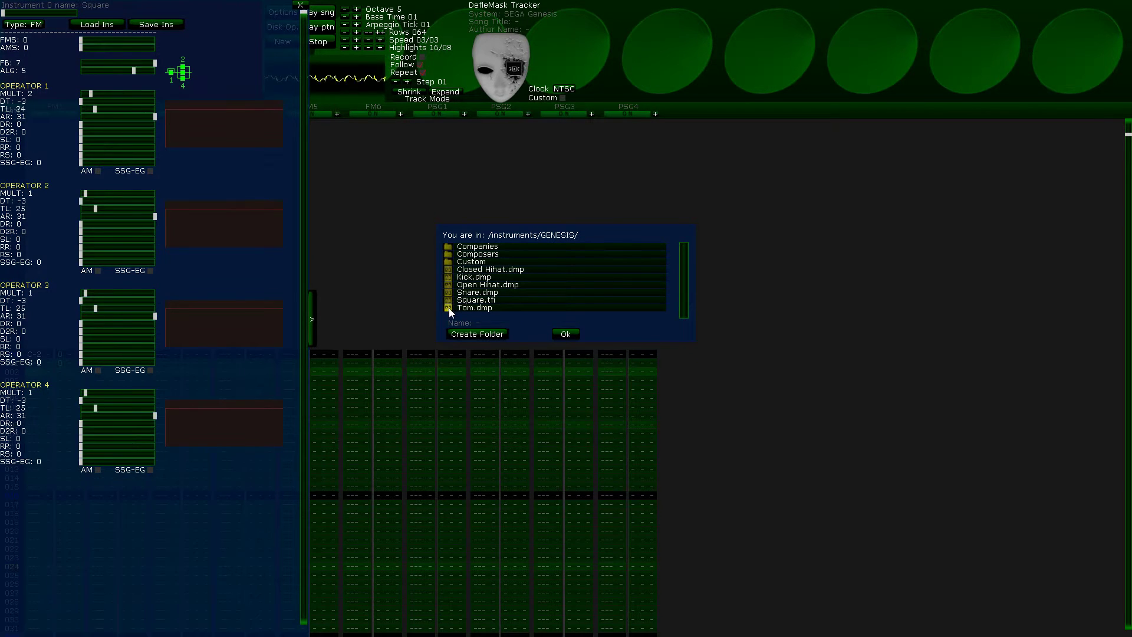
click(448, 285)
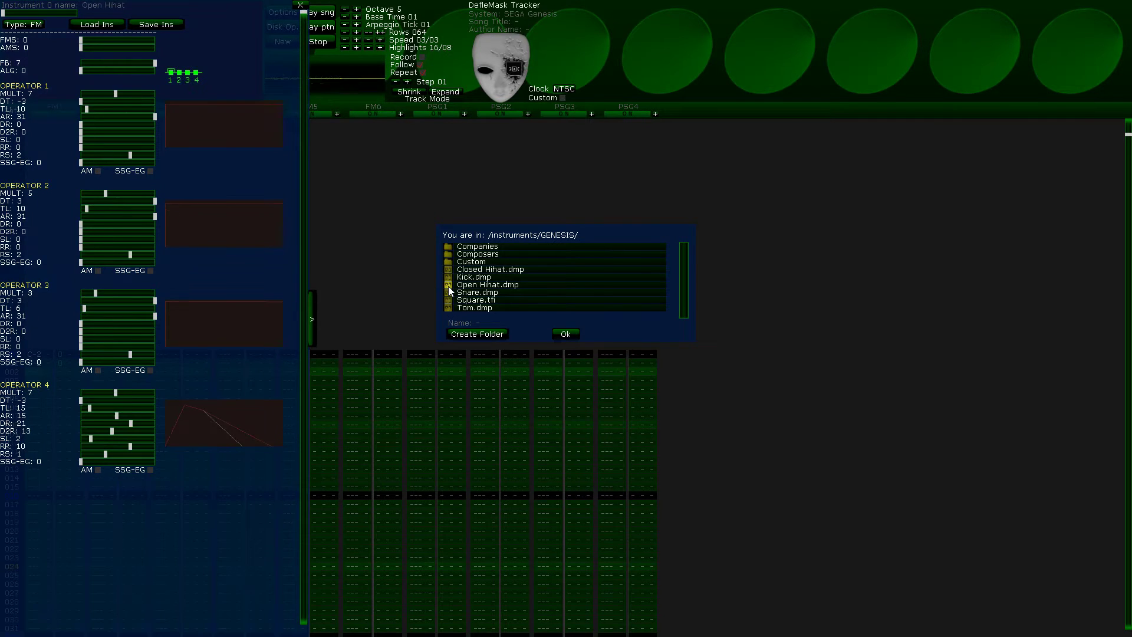
click(448, 280)
click(448, 271)
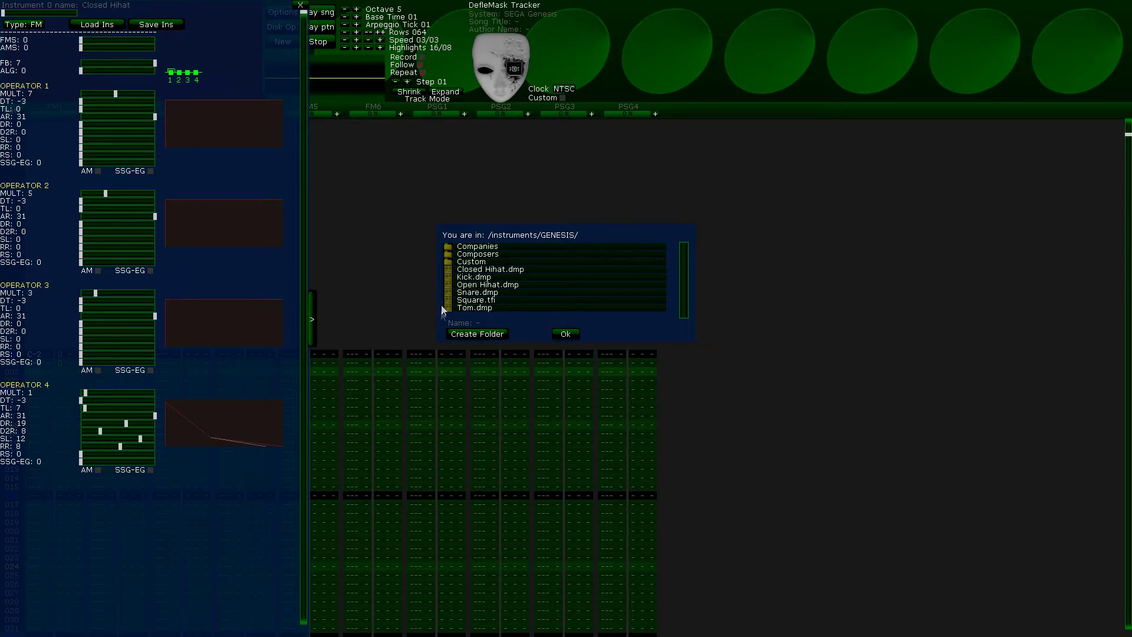
click(300, 5)
- Undo the two C-2 notes in channel FM1, and try a C-5 note on row 000 before deleting it
click(35, 360)
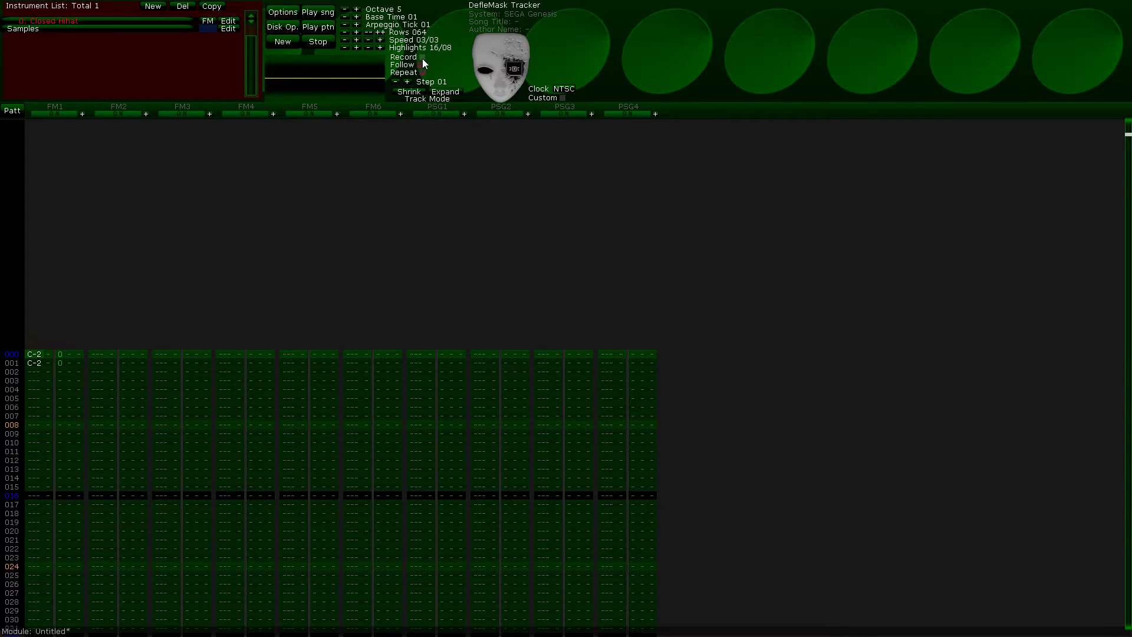
key(ctrl+z)
key(ctrl+z)
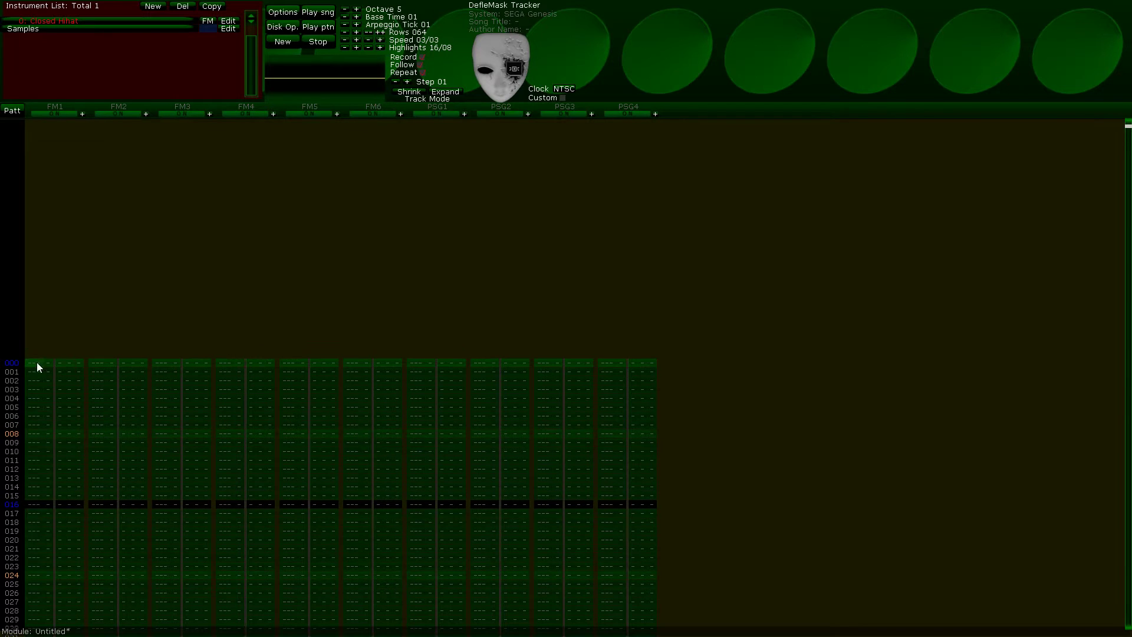
key(z)
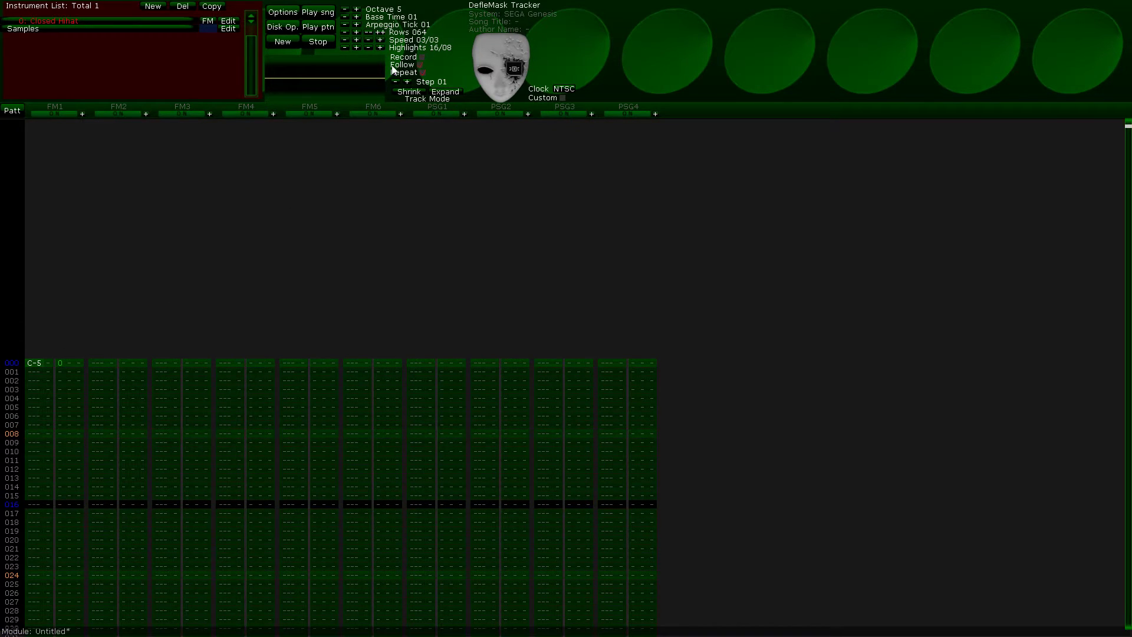
key(Delete)
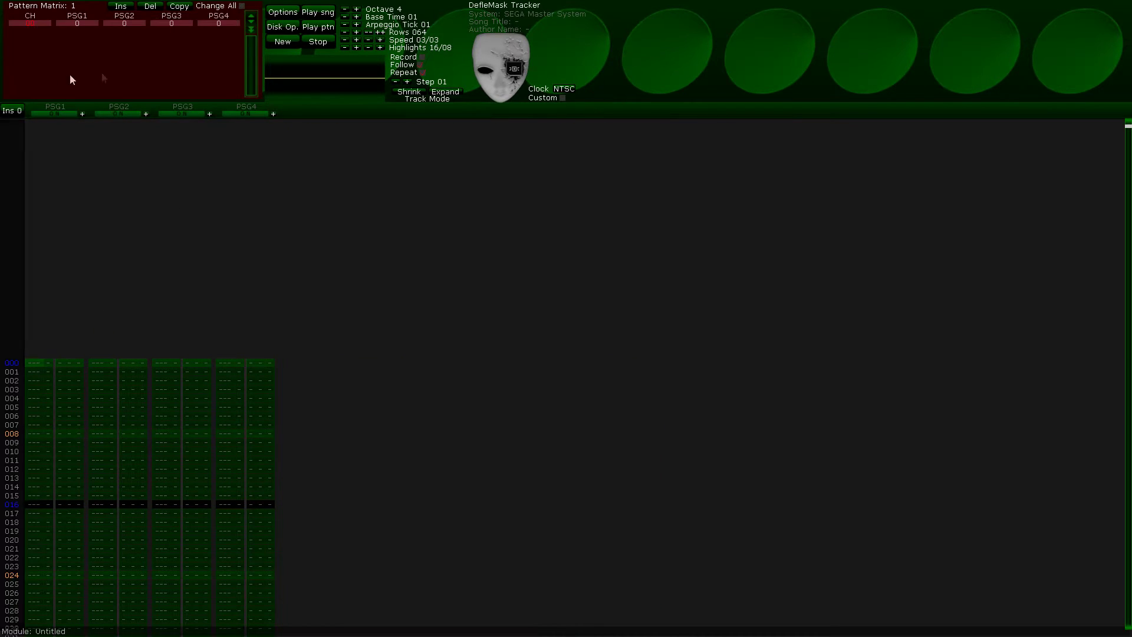
- Open the Closed Hihat STD instrument for editing and lengthen its volume macro to 7 steps
click(16, 110)
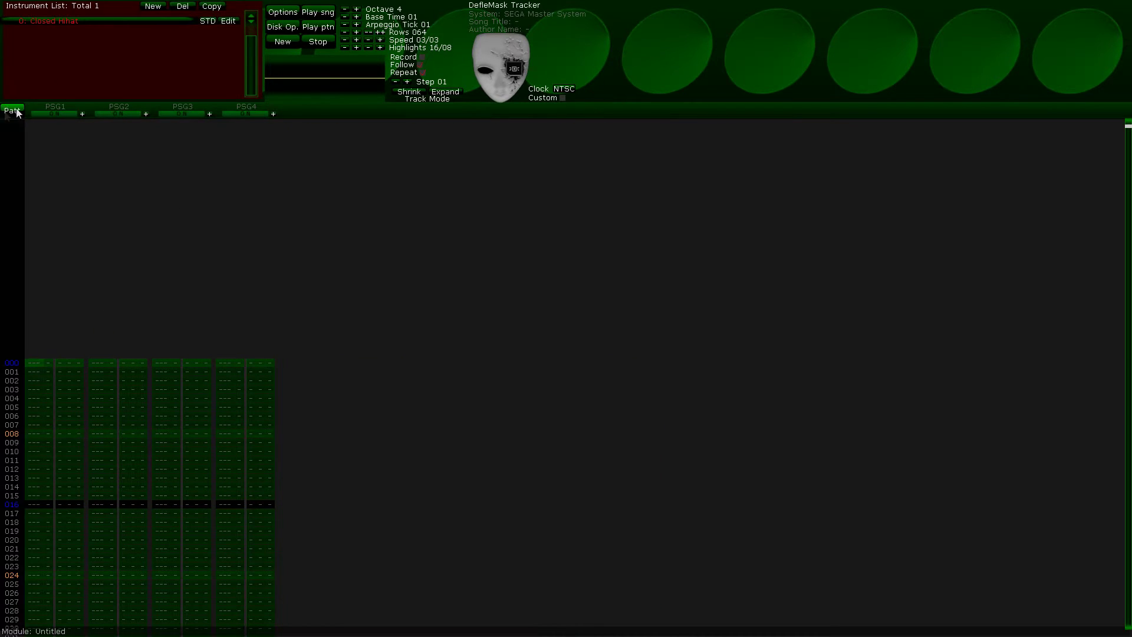
click(230, 20)
click(66, 207)
click(66, 206)
click(66, 207)
click(65, 206)
click(66, 207)
click(66, 207)
click(65, 207)
- Draw the volume macro as 12, 8, 6, 6, 8, 8, 7 and make it loop from the fourth step
click(32, 72)
mouse_move(35, 91)
mouse_down()
mouse_move(117, 127)
mouse_move(227, 118)
mouse_up()
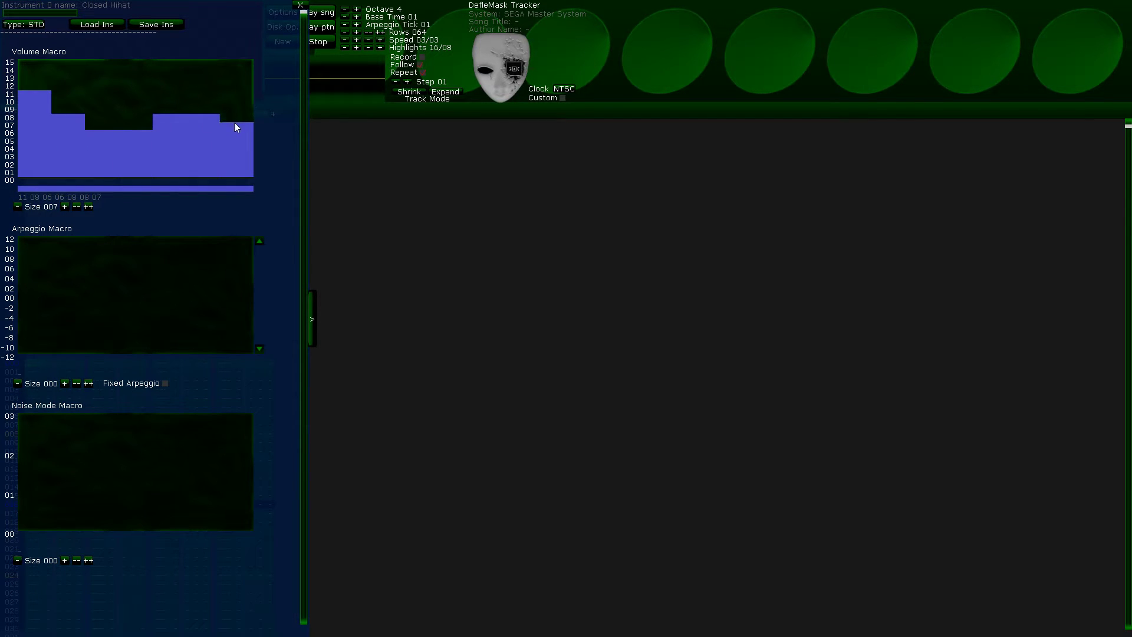
click(128, 189)
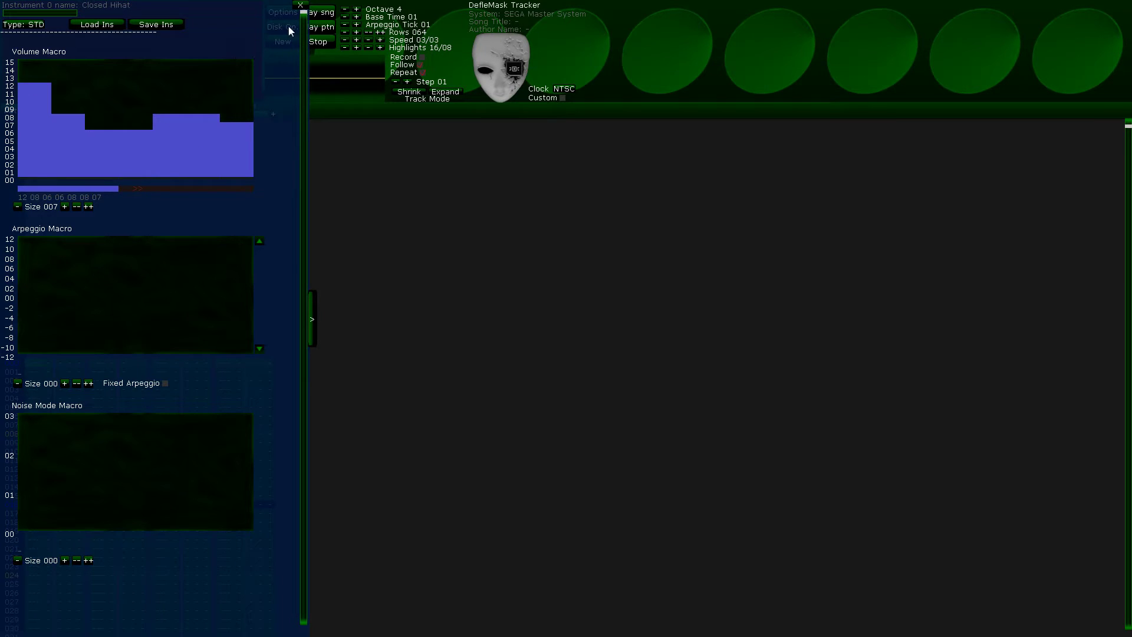
click(300, 5)
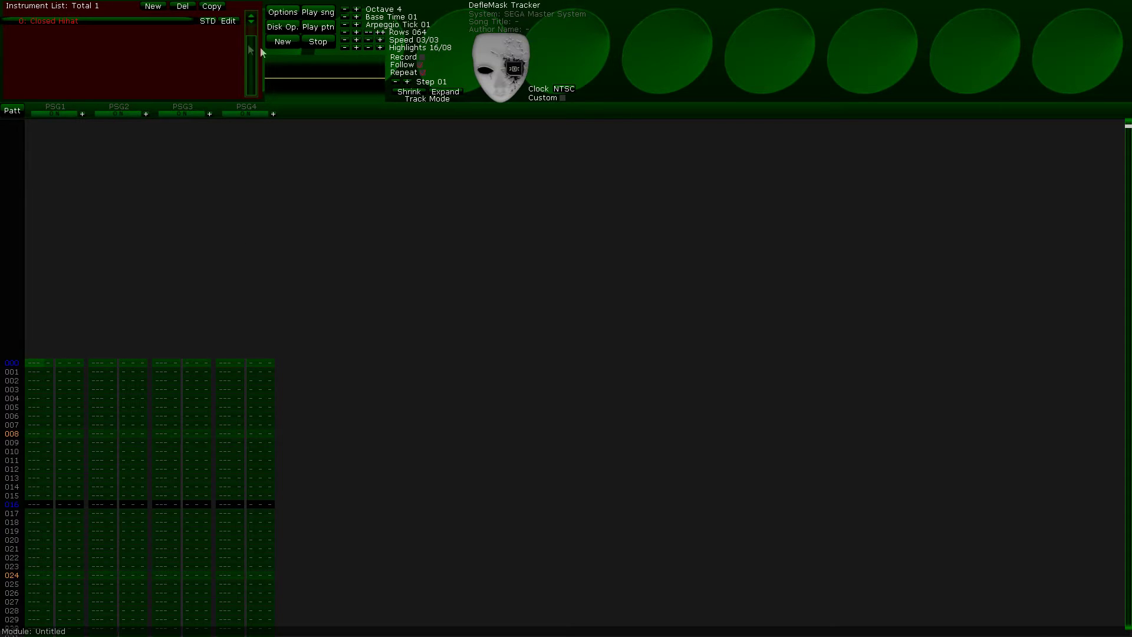
- Shape Ins 1's volume macro as 15, 4 followed by zeros, shorten it to 2 steps and play a test note
click(228, 21)
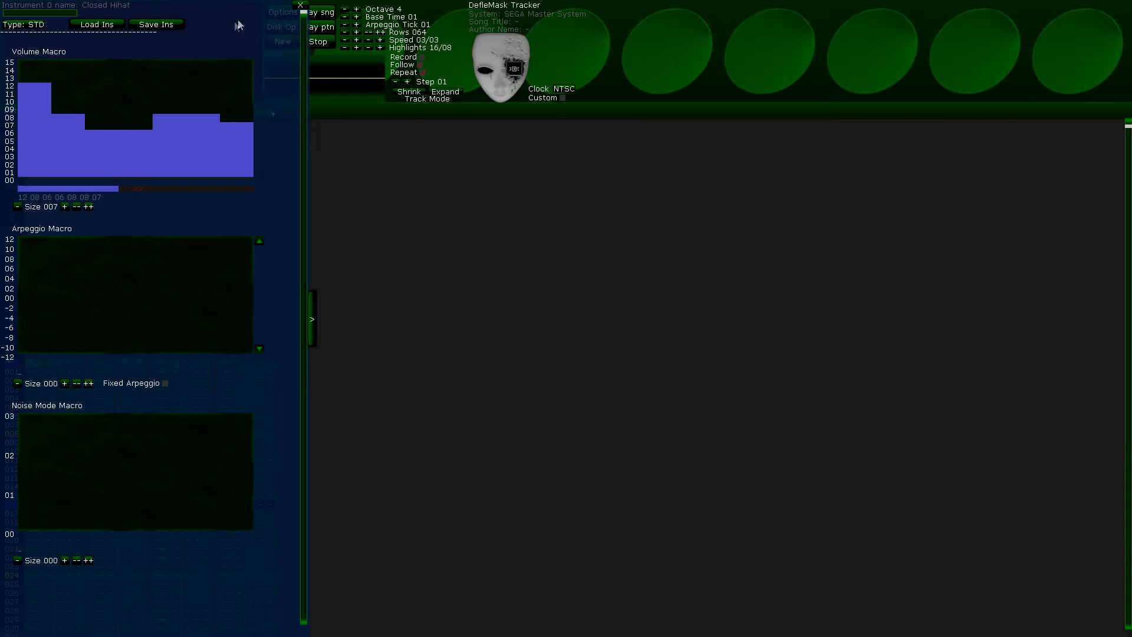
drag(31, 146, 198, 173)
mouse_move(477, 457)
mouse_down()
mouse_move(525, 472)
mouse_move(199, 468)
mouse_up()
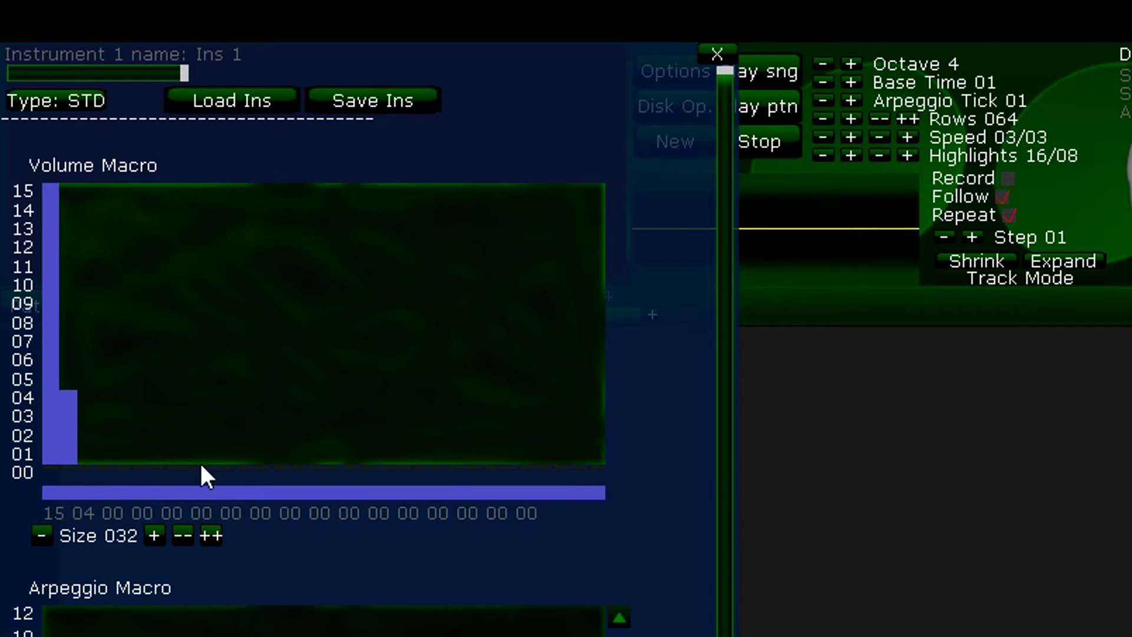
click(187, 534)
click(187, 534)
click(187, 534)
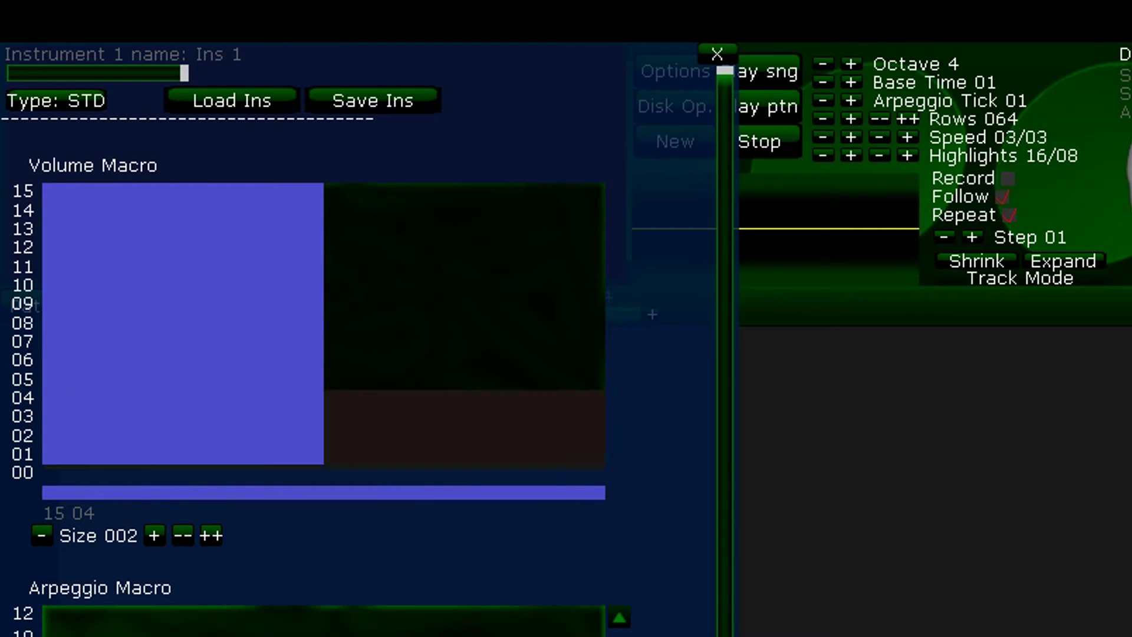
key(q)
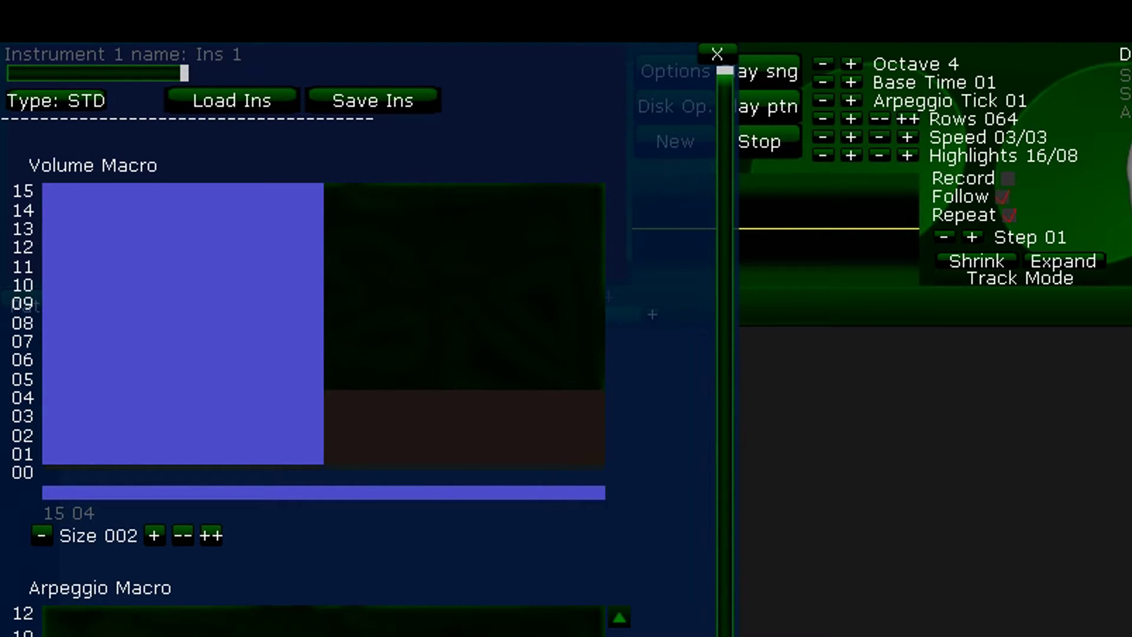
key(Escape)
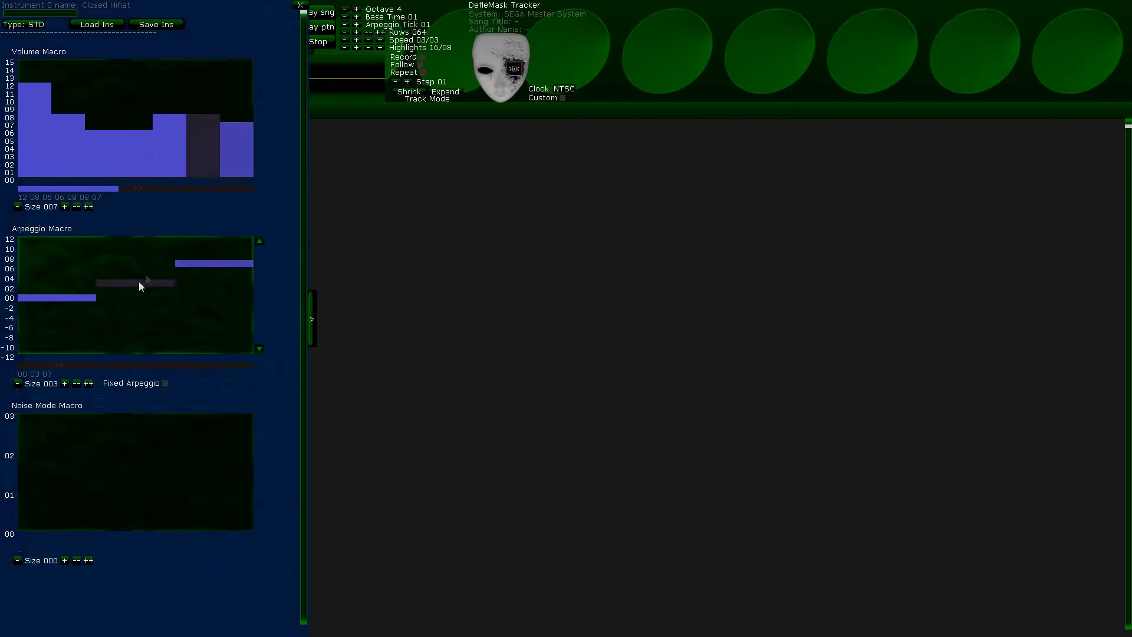
key(Escape)
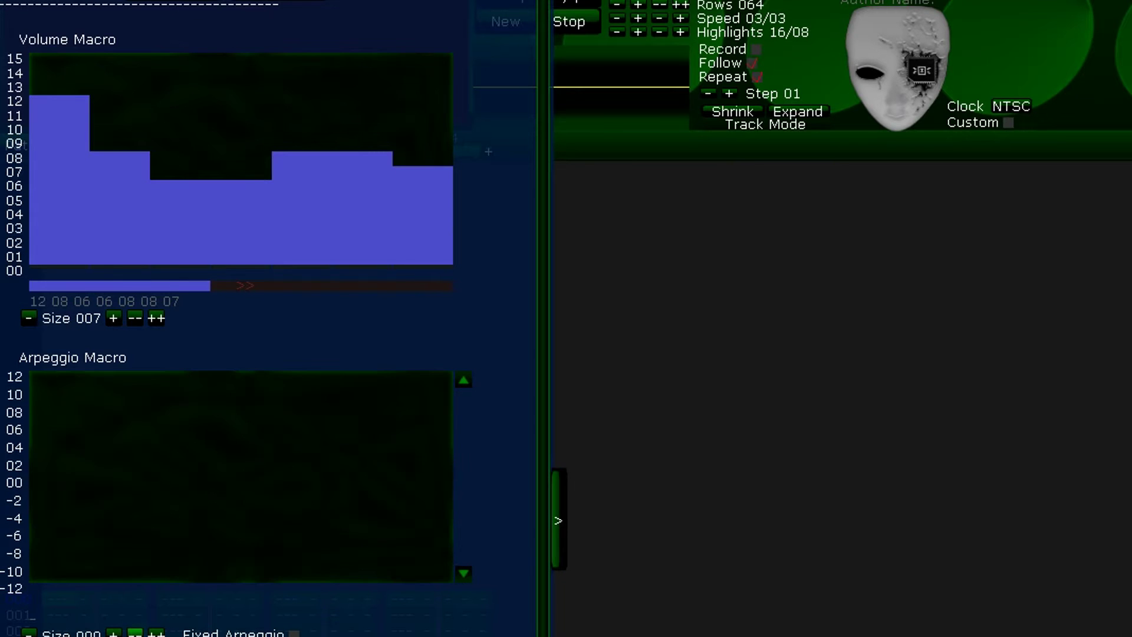
- Give the Closed Hihat instrument a looping three-step arpeggio macro with the values 0, 3 and 7
click(114, 632)
click(114, 632)
click(53, 606)
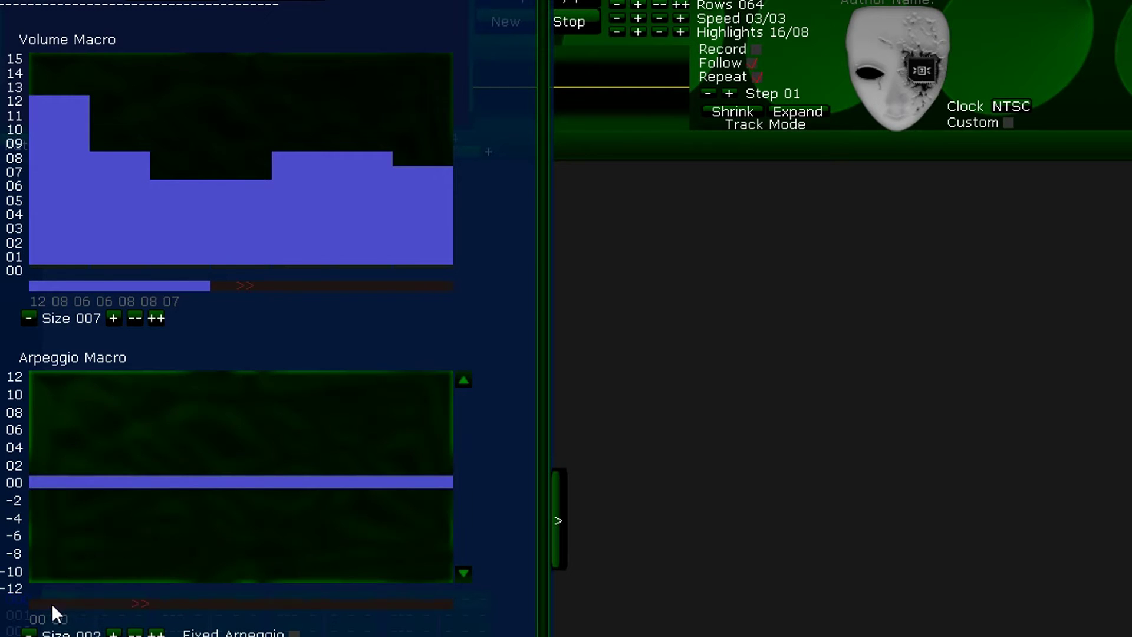
drag(237, 462, 232, 472)
click(114, 633)
click(253, 454)
click(347, 427)
click(345, 421)
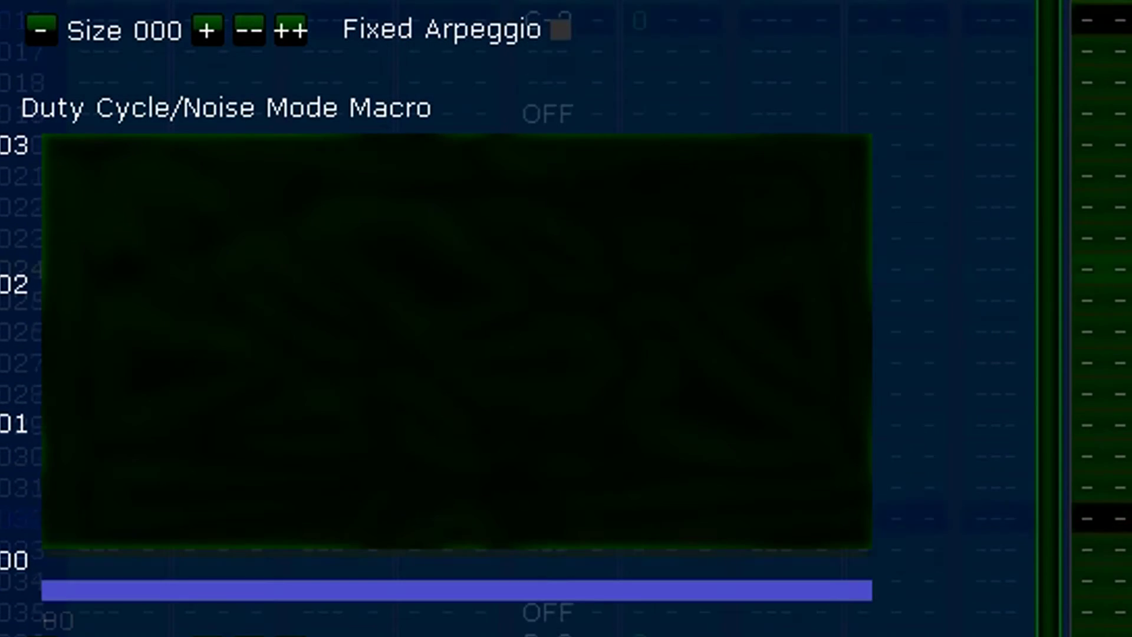
- Raise the value in the single-step Duty Cycle/Noise Mode macro and stop the song playback
mouse_move(522, 386)
mouse_down()
mouse_move(561, 321)
mouse_move(571, 232)
mouse_up()
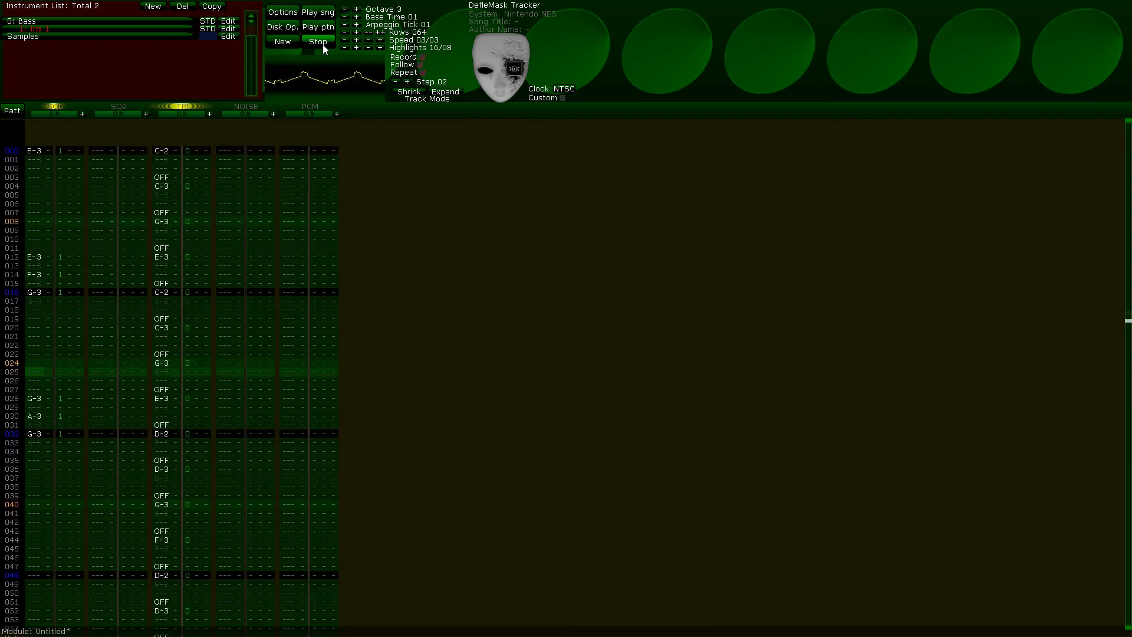
click(318, 42)
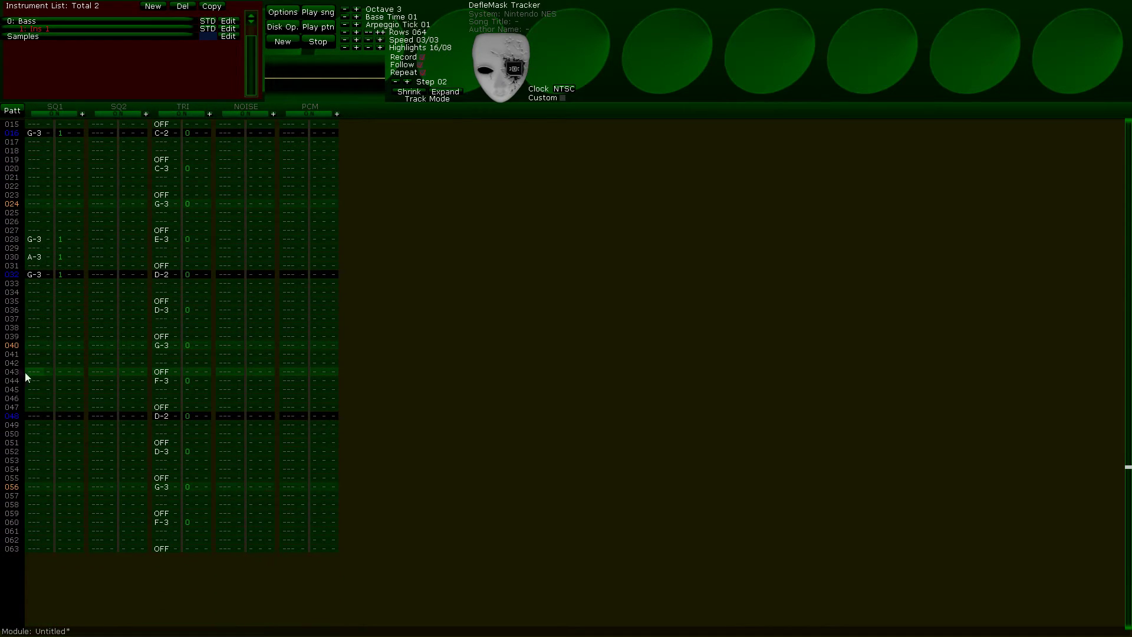
- Enter F-3, E-3, C-3, D-3 and E-3 in channel SQ1 on rows 044, 048, 052, 056 and 060
key(Down)
key(v)
key(Down)
key(Down)
key(c)
key(Down)
key(Down)
key(z)
key(Down)
key(Down)
key(x)
key(Down)
key(Down)
key(c)
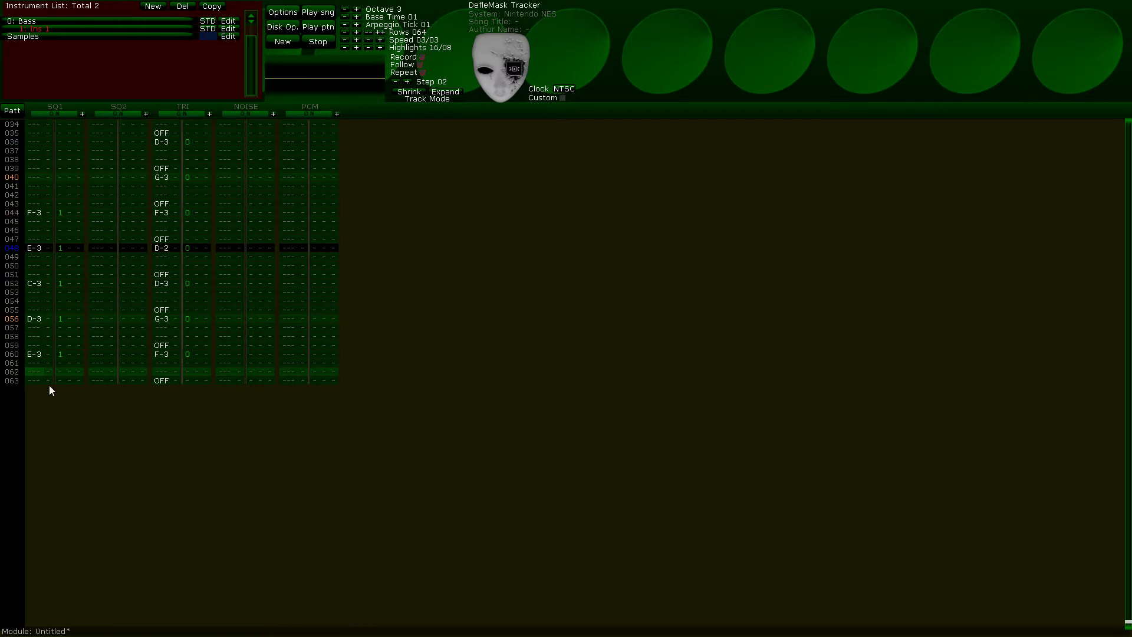
- Play the song to hear the SQ1 melody with the TRI bass line, and stop it
click(326, 14)
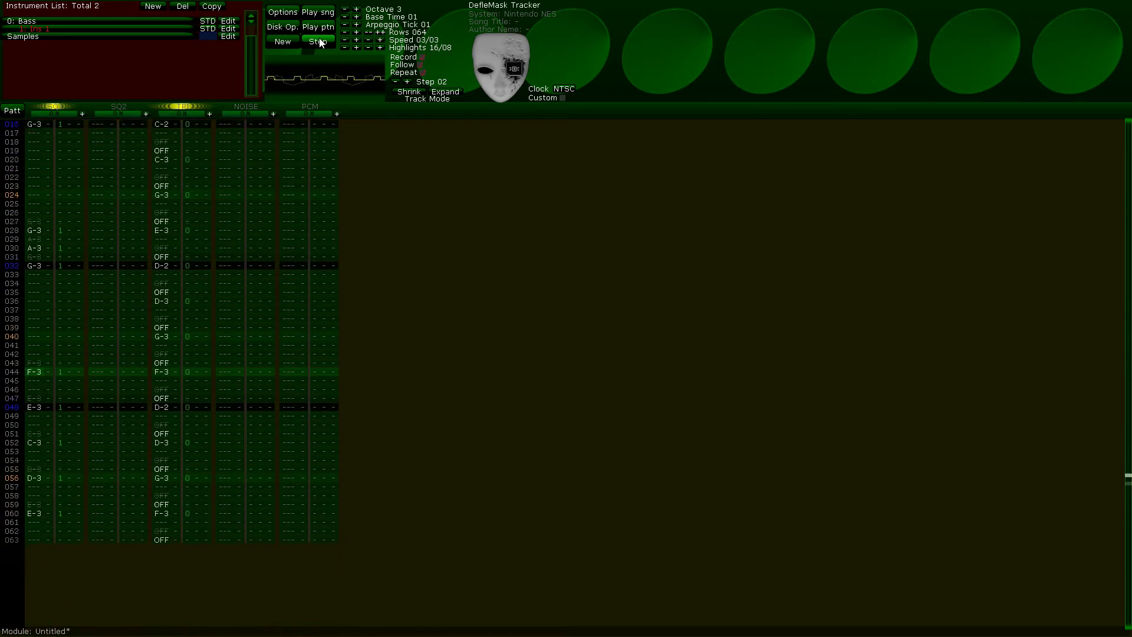
click(318, 42)
- Add a new instrument and give it a four-step volume macro with the values 14, 7, 3 and 0
click(152, 7)
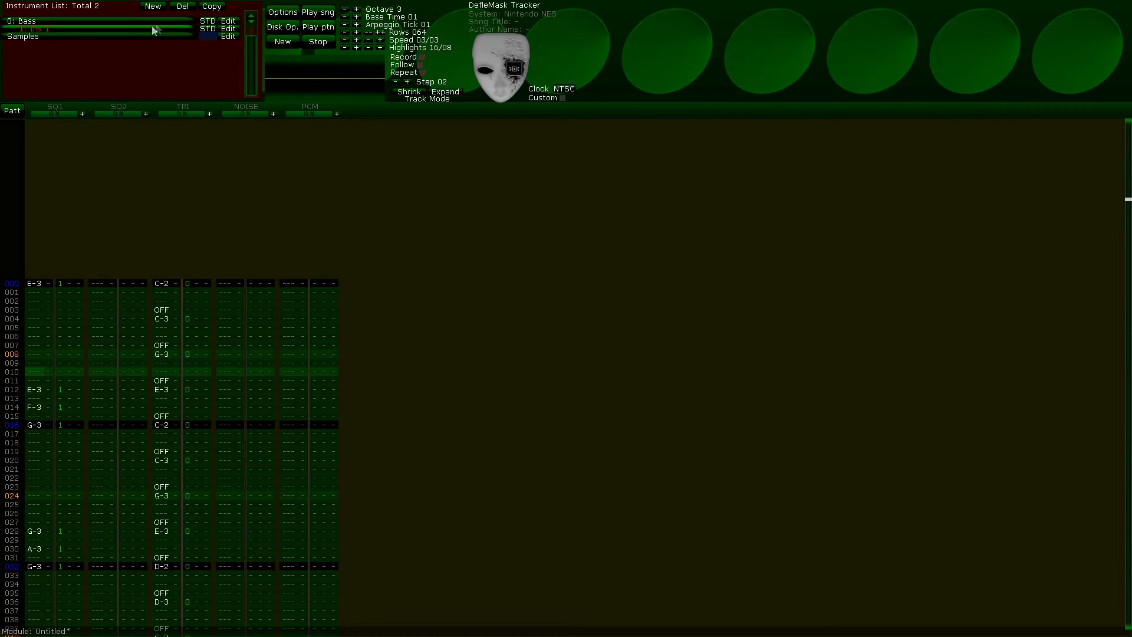
click(227, 36)
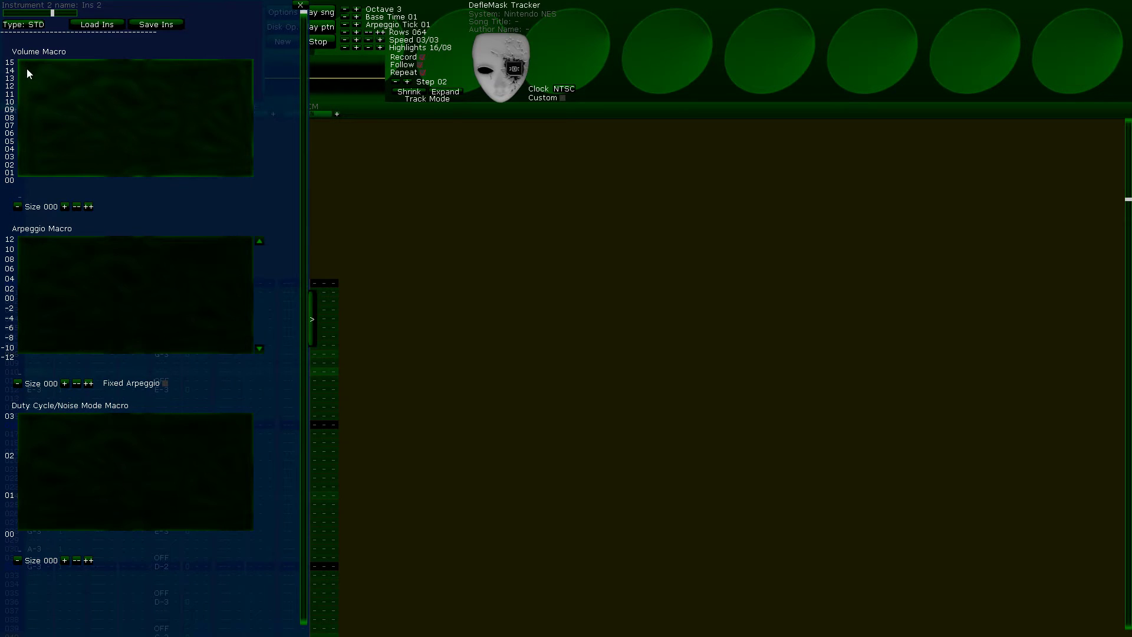
click(65, 207)
click(65, 206)
click(64, 206)
click(65, 207)
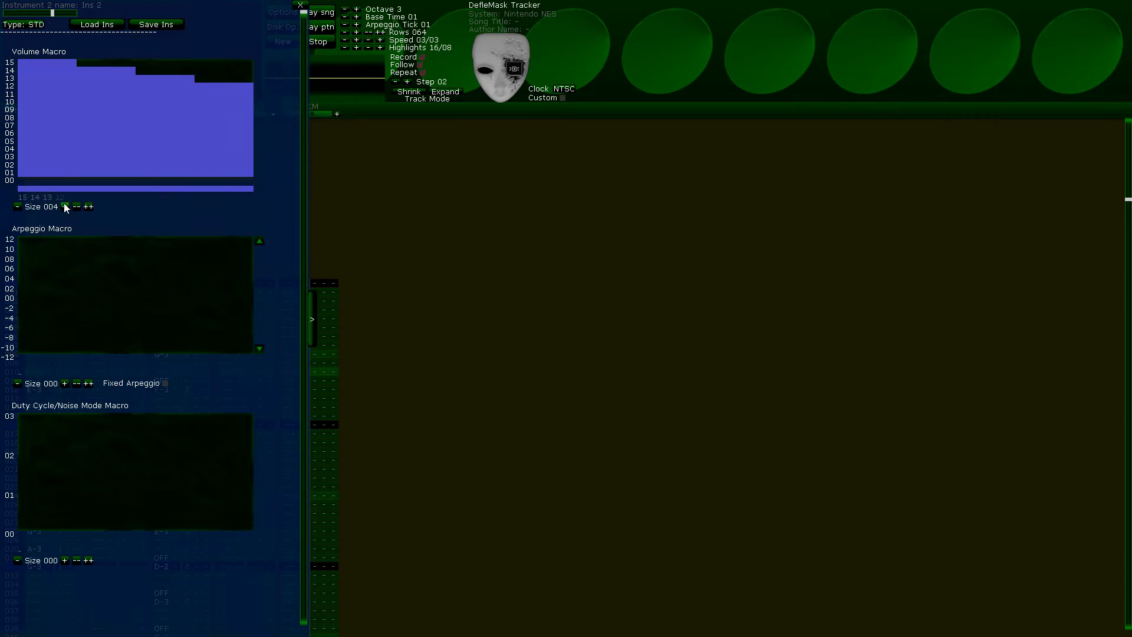
drag(46, 65, 246, 182)
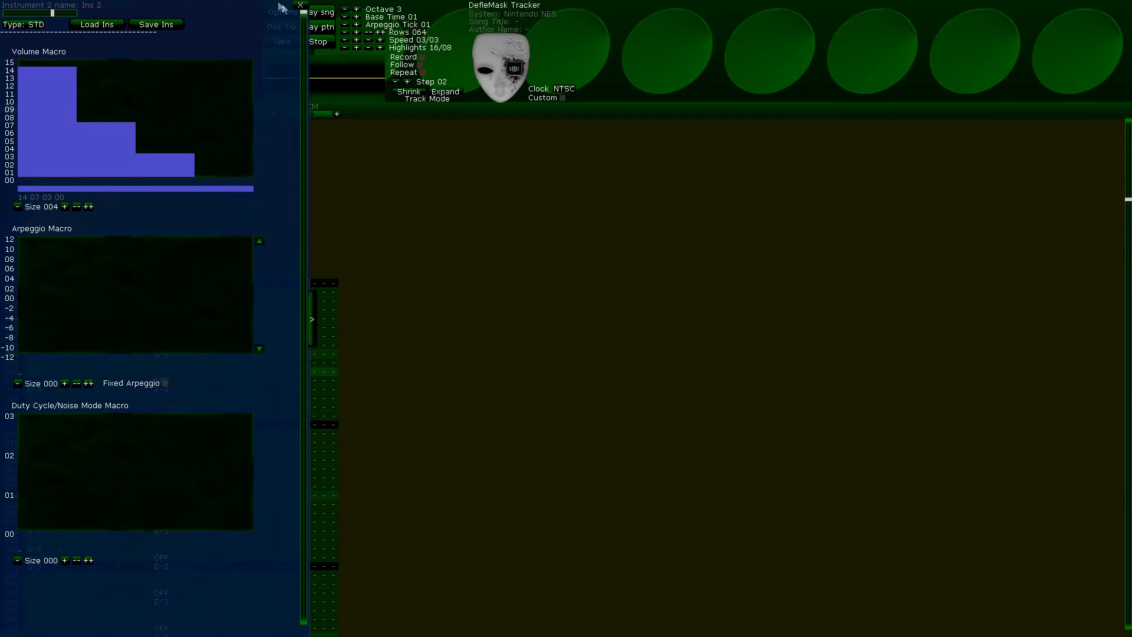
click(301, 6)
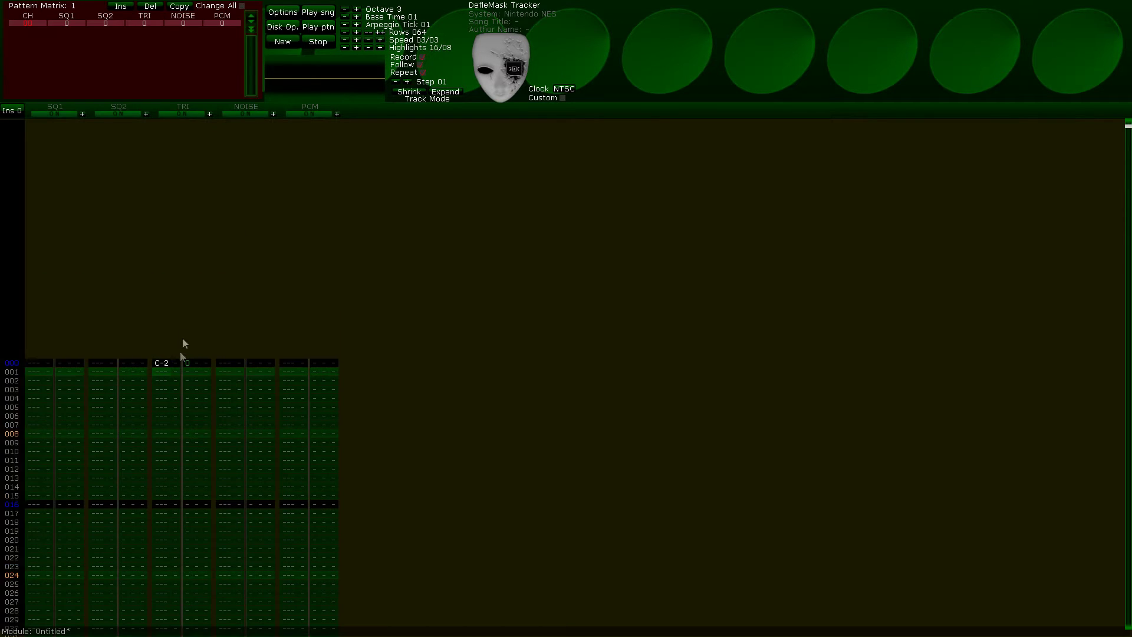
- Enter G-3 and E-3 in channel TRI on rows 008 and 012, continue with C, C, G and E, and start playback
key(b)
key(c)
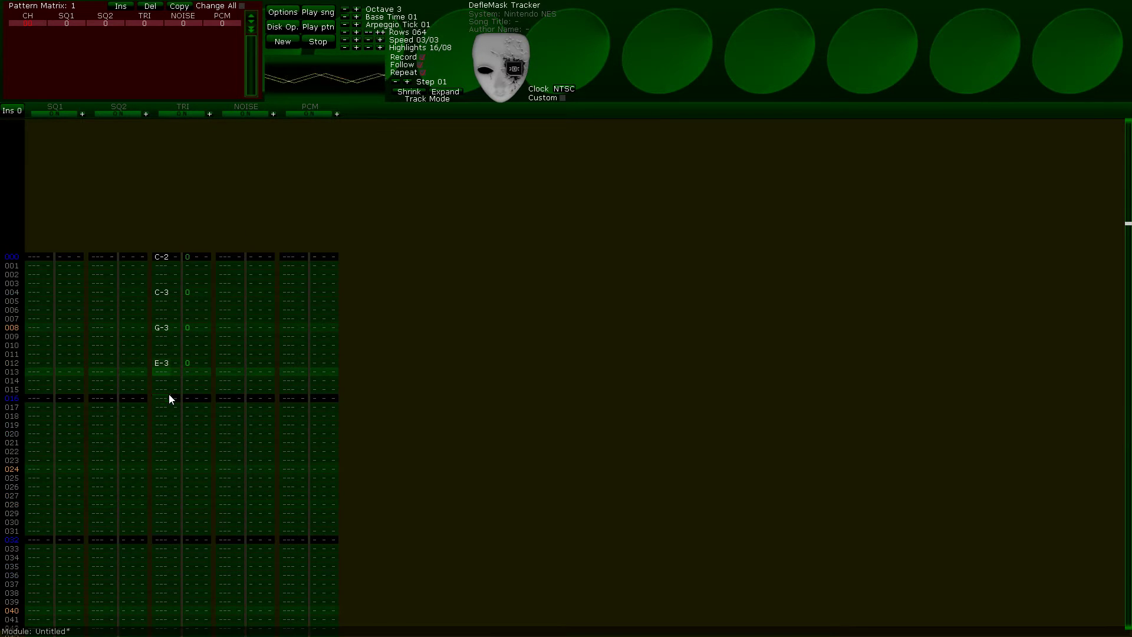
key(z)
key(z)
key(b)
key(c)
key(Return)
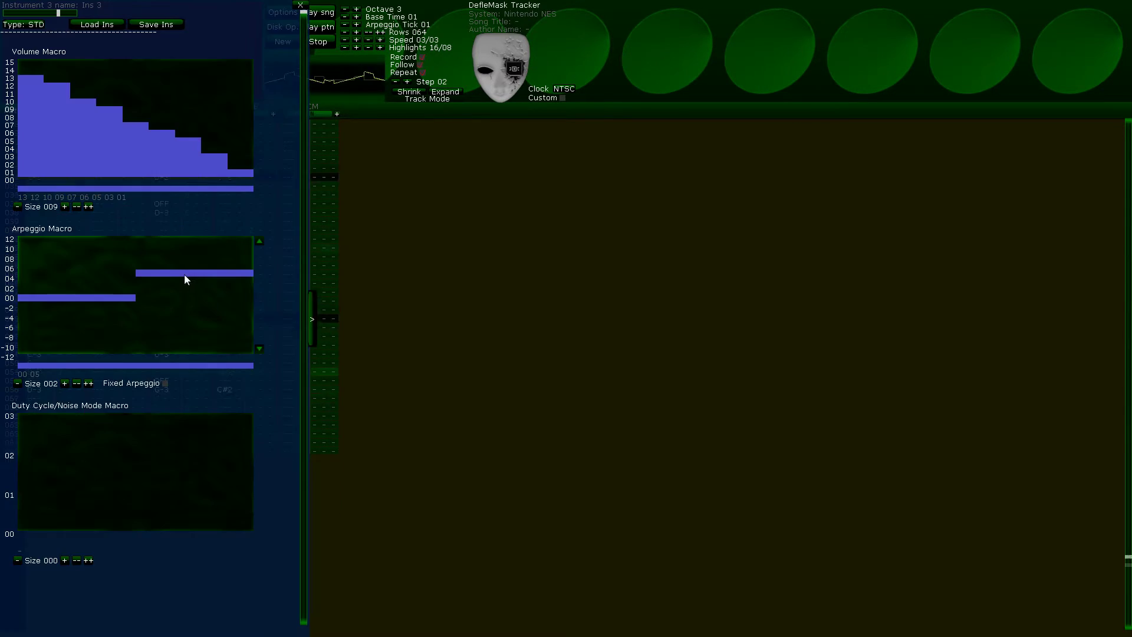
- Extend Ins 3's arpeggio macro to three steps with 6 as the last value, and close the instrument editor
click(65, 383)
click(203, 269)
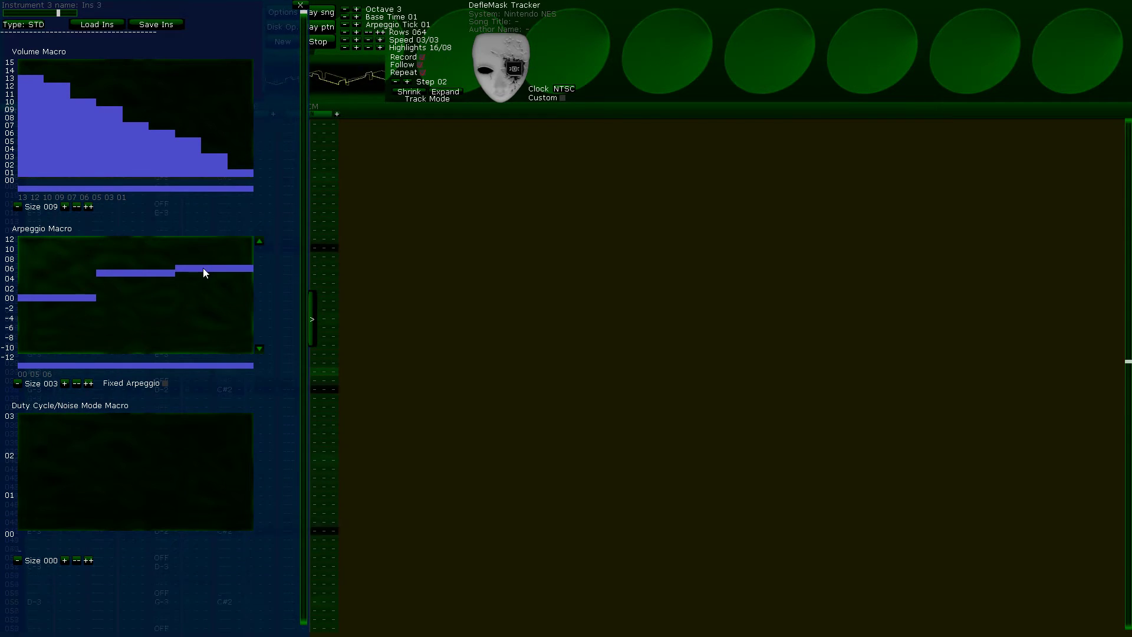
click(300, 5)
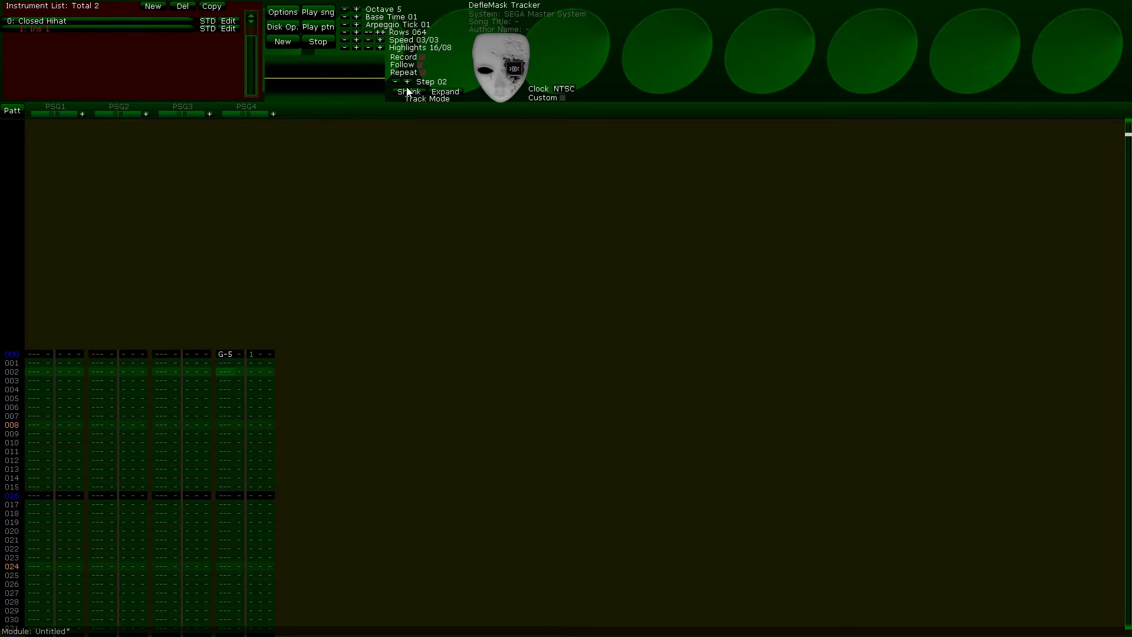
- Fill channel PSG4 with G-5 notes of instrument 1 on every second row down to row 030, and play the song
key(b)
key(b)
key(b)
key(b)
key(b)
key(b)
key(b)
key(b)
key(b)
key(b)
key(b)
click(318, 13)
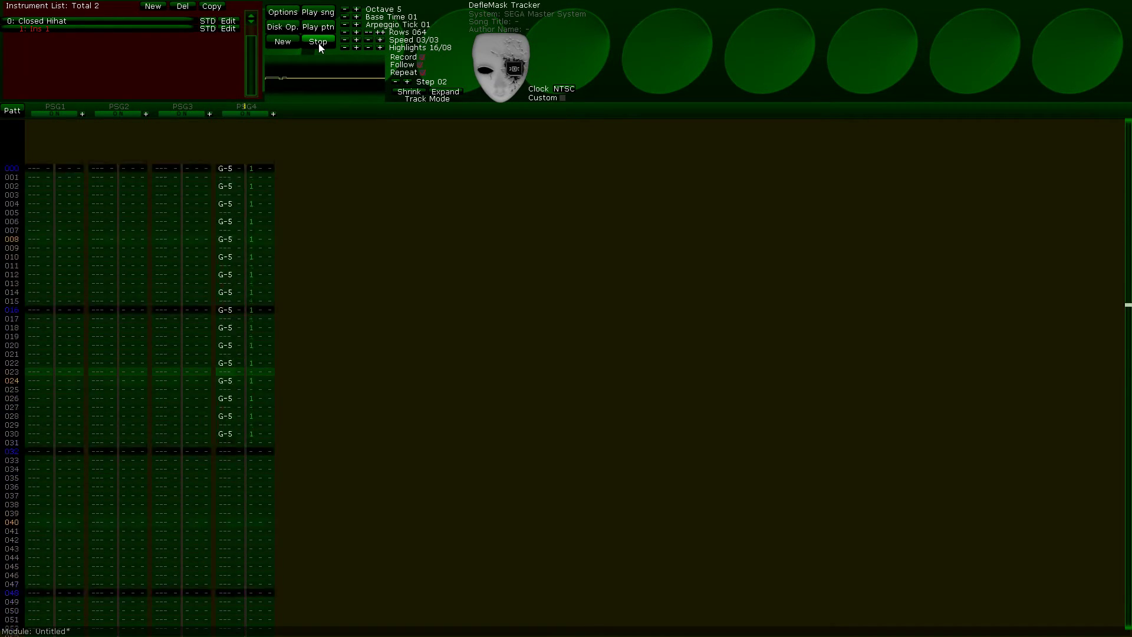
- Set the noise mode macro of Ins 1 to 1, close the instrument editor and play the song
click(228, 29)
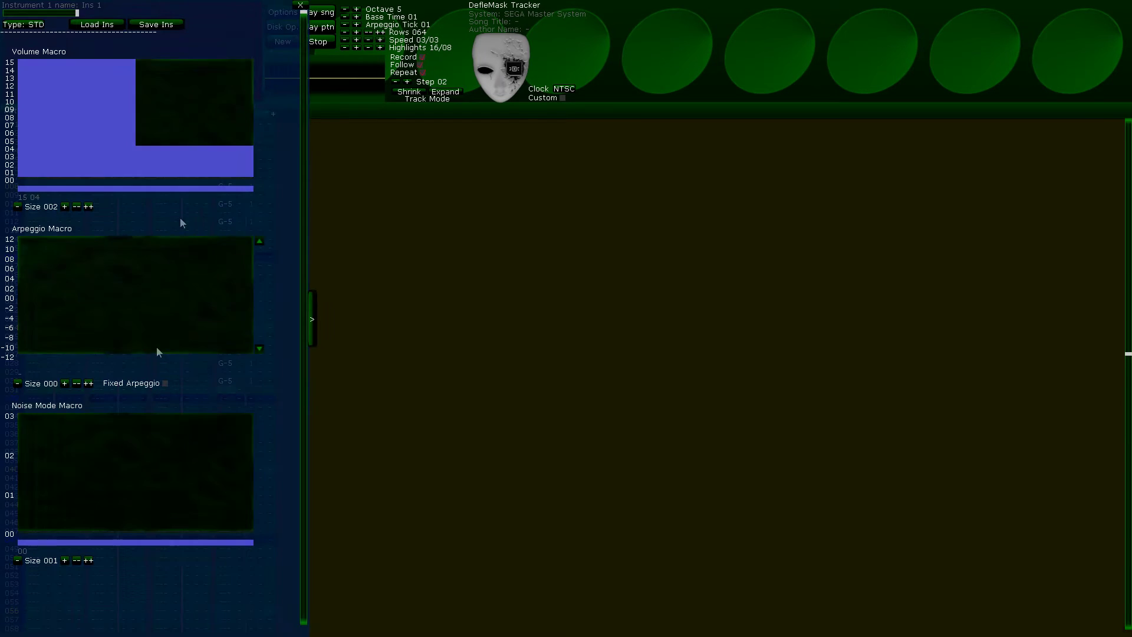
click(100, 495)
click(300, 6)
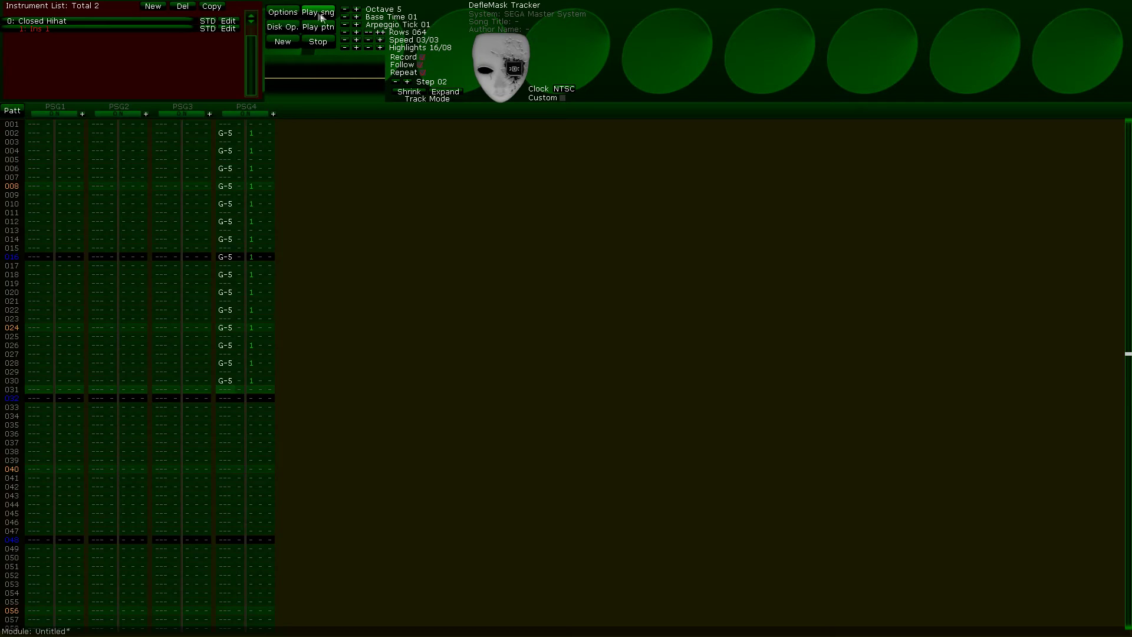
click(320, 14)
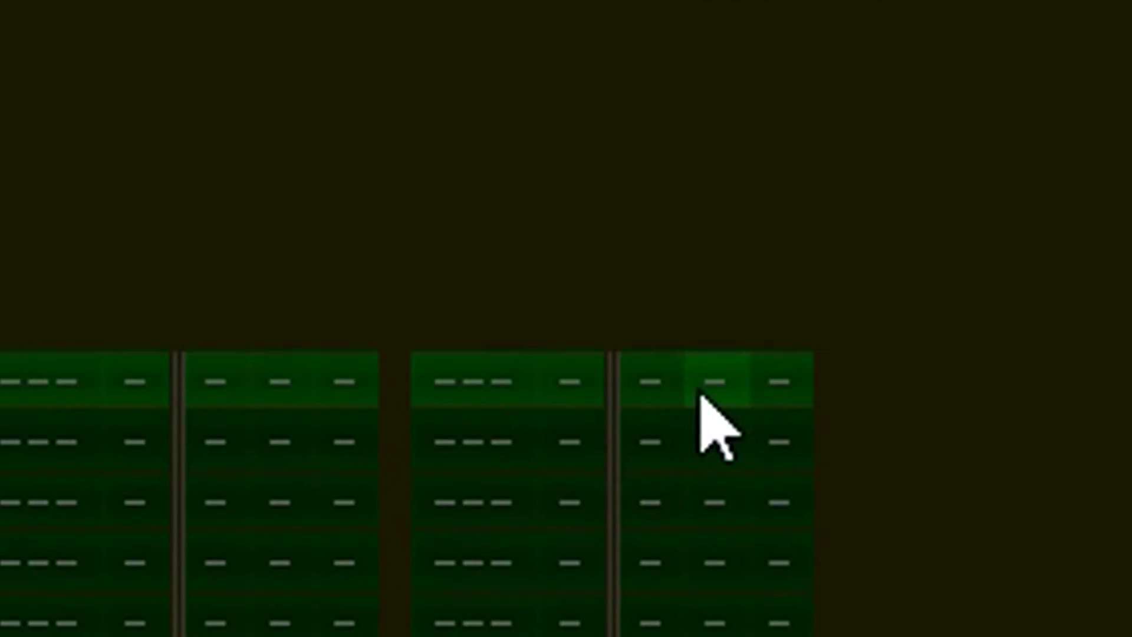
- Enter effect 20 with a C-5 note on row 000 of the last channel, ending with the effect value at 01
text(2011)
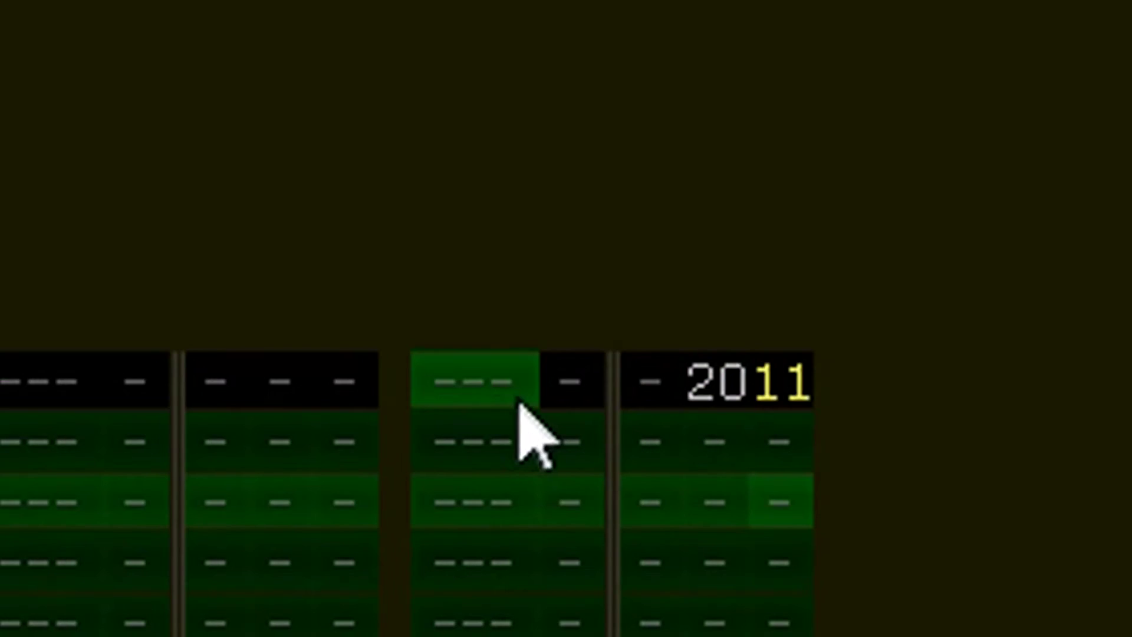
text(z)
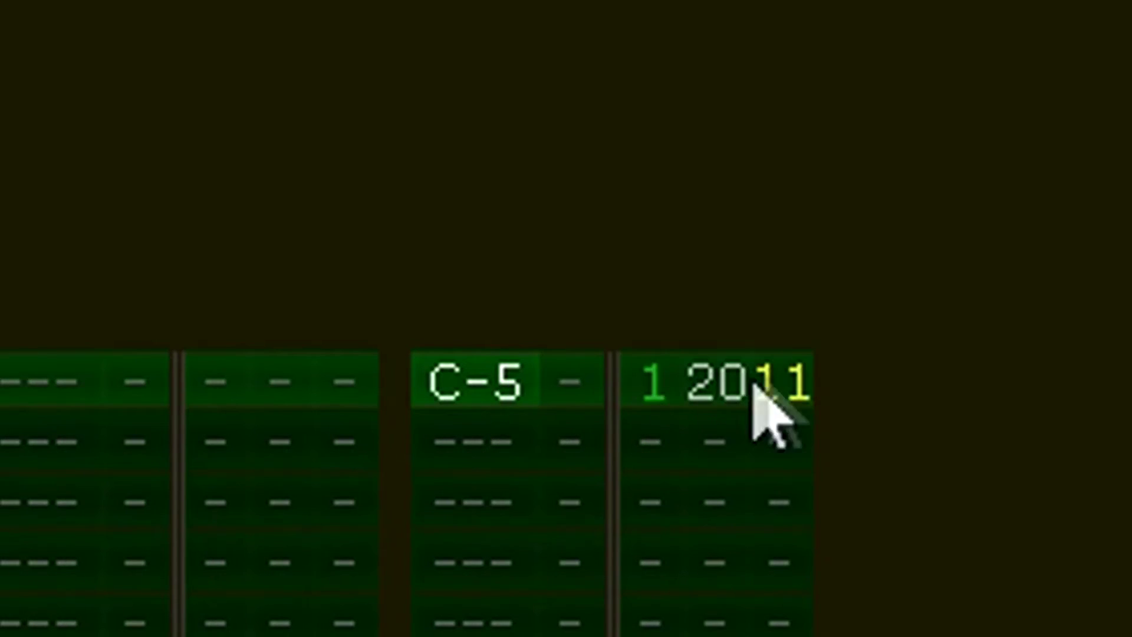
text(0)
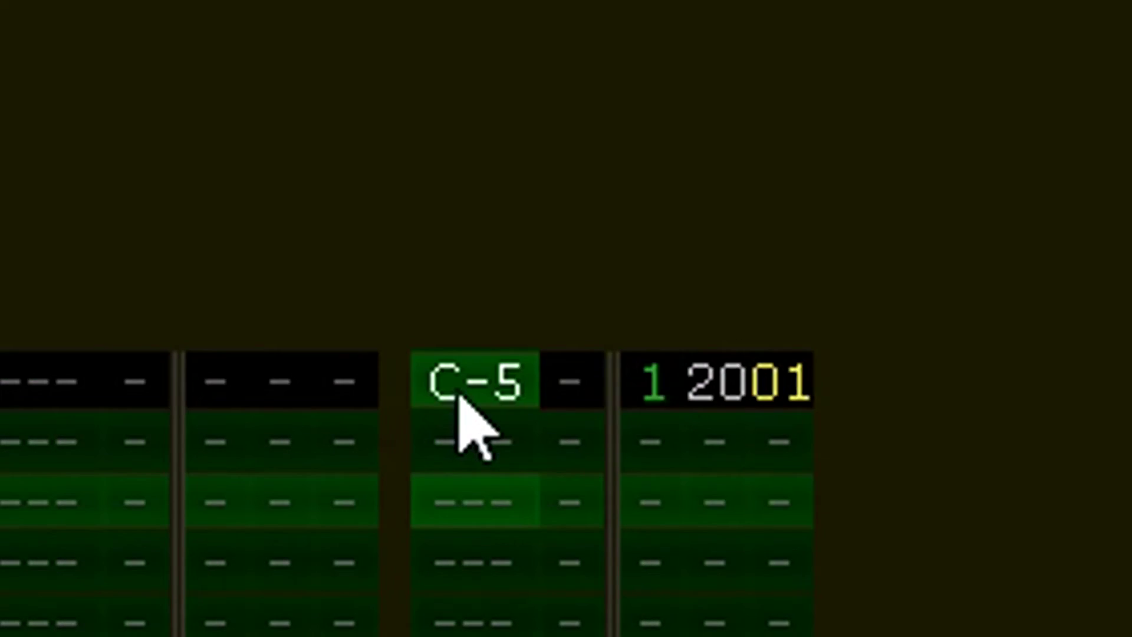
- Enter C-5, C#5 and D-5 on rows 002, 004 and 006 of the last channel, and start playback
text(zsx)
click(652, 201)
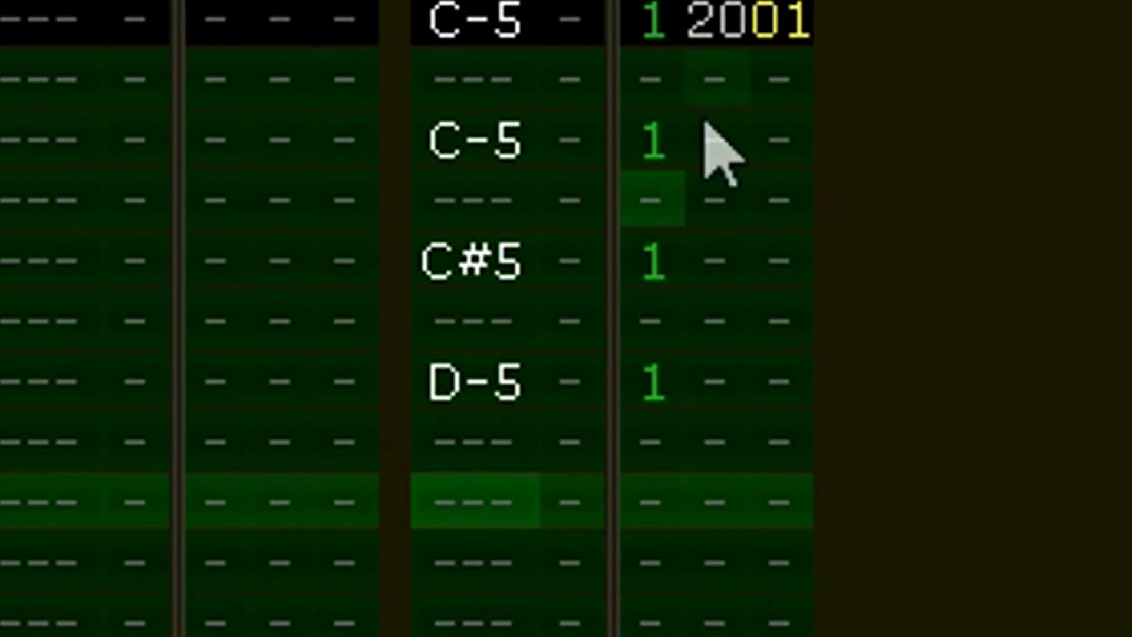
key(Return)
key(Return)
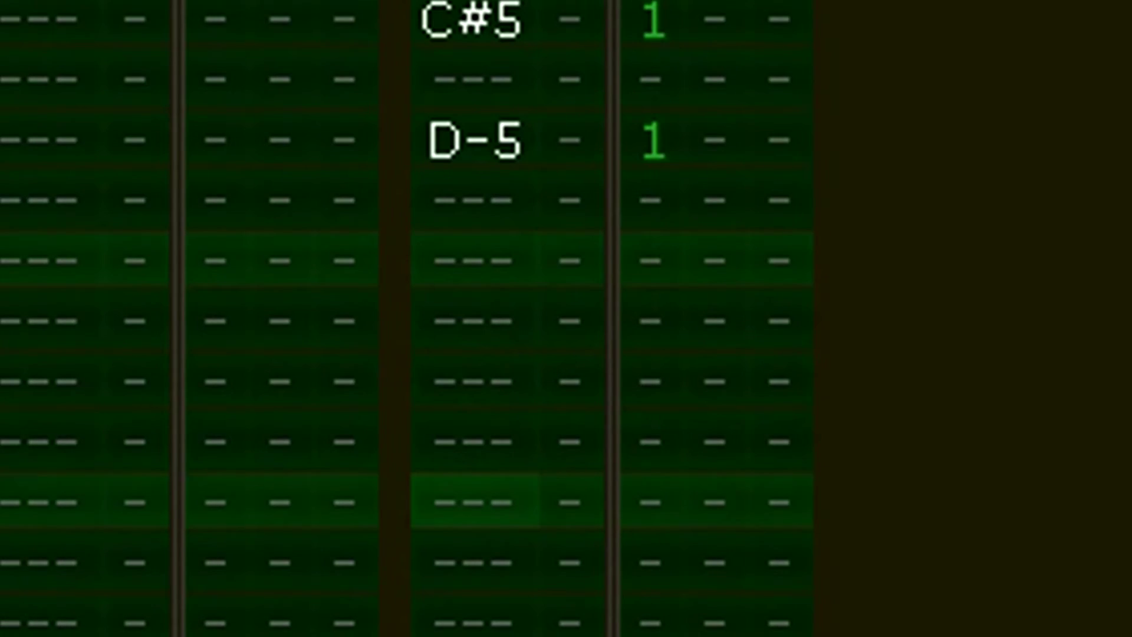
- Draw Ins 0's volume macro decaying from 30 to about 23, shorten the macro and close the instrument editor
mouse_move(25, 73)
mouse_down()
mouse_move(235, 94)
mouse_move(58, 79)
mouse_up()
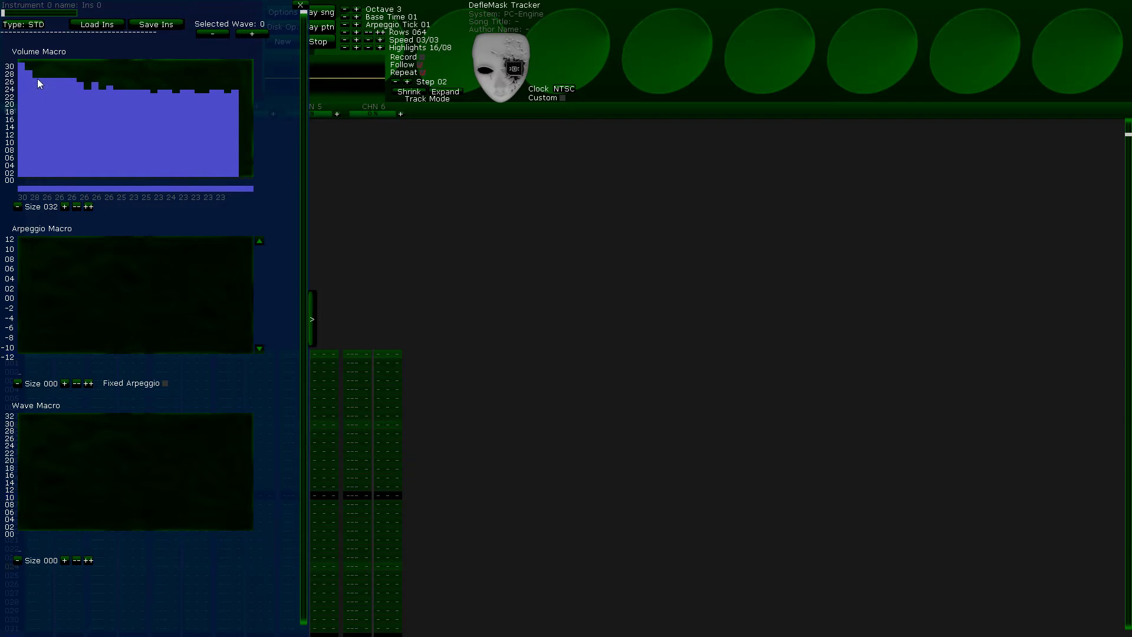
click(77, 207)
click(77, 207)
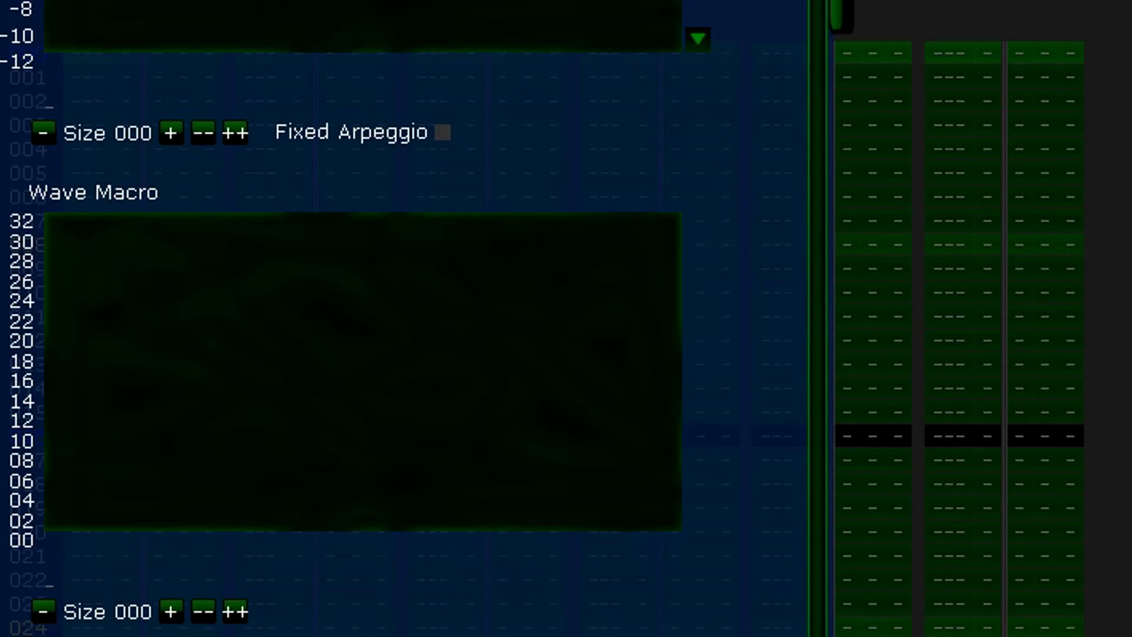
key(Escape)
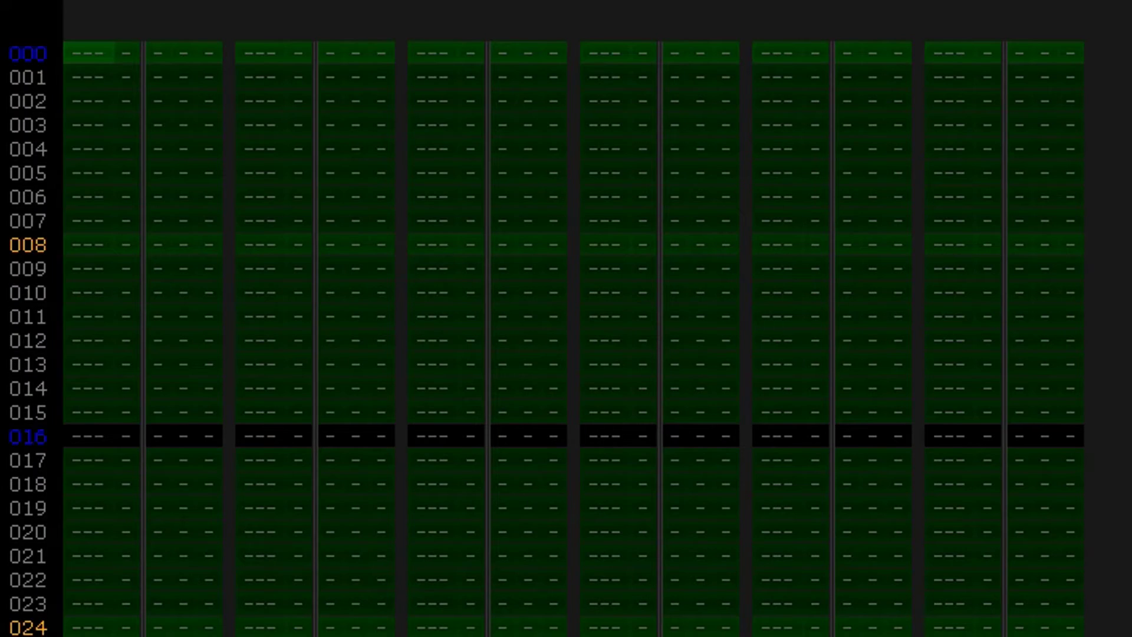
- Load Brass.dmw from the PCE/Falcom/Ys wavetable folder into Wave 0, close the wavetable editor and select Ins 0
click(165, 207)
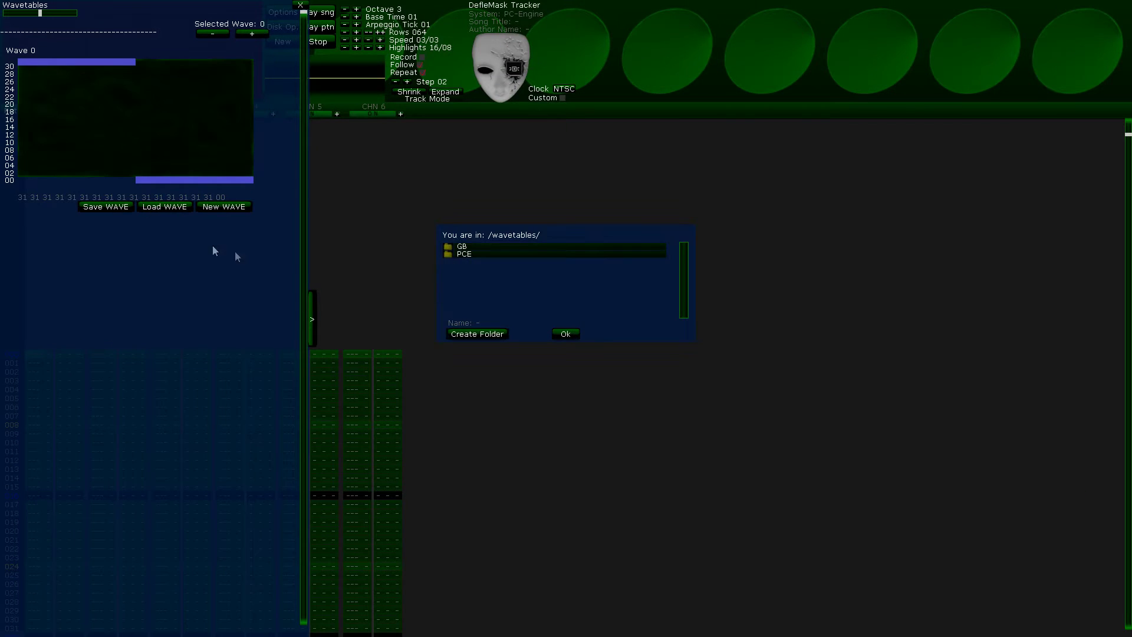
click(447, 256)
click(447, 260)
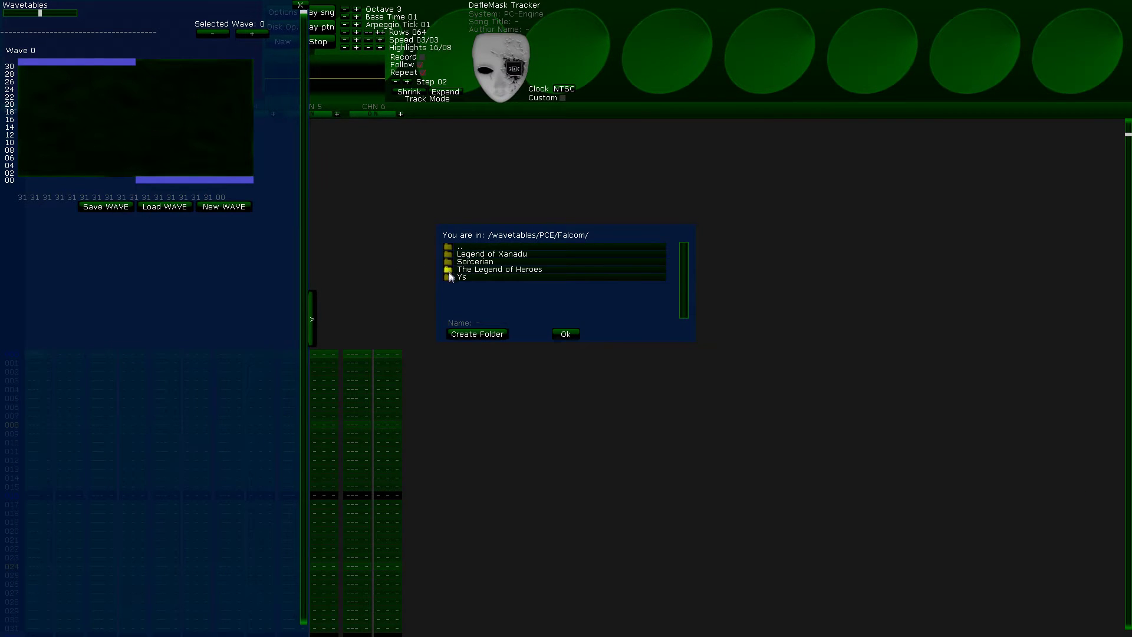
click(447, 277)
click(448, 279)
click(300, 5)
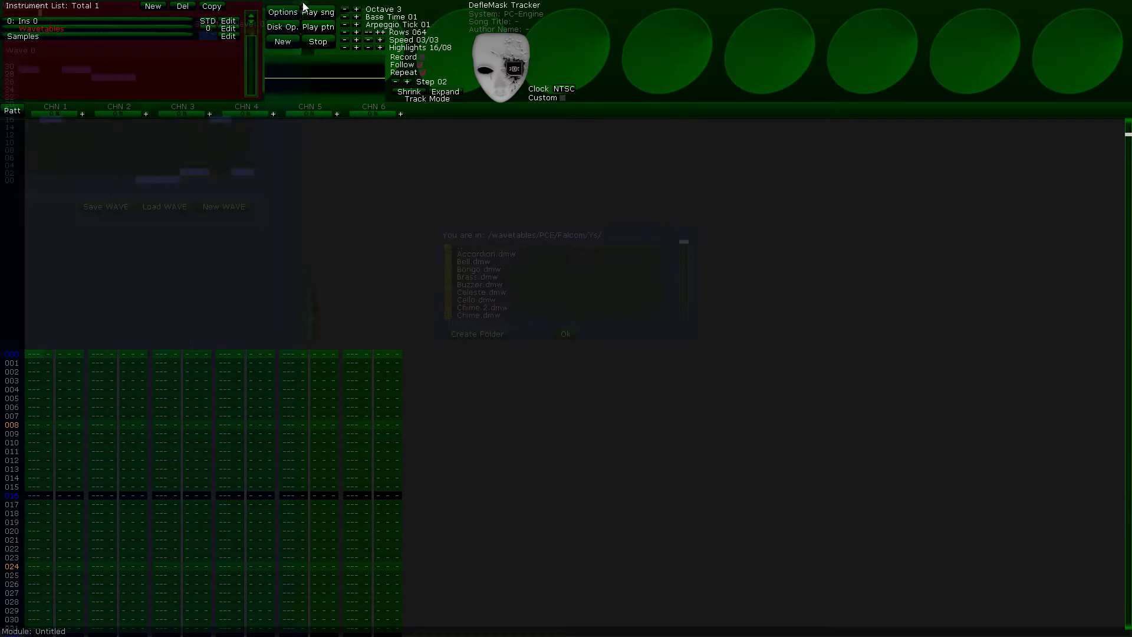
click(83, 21)
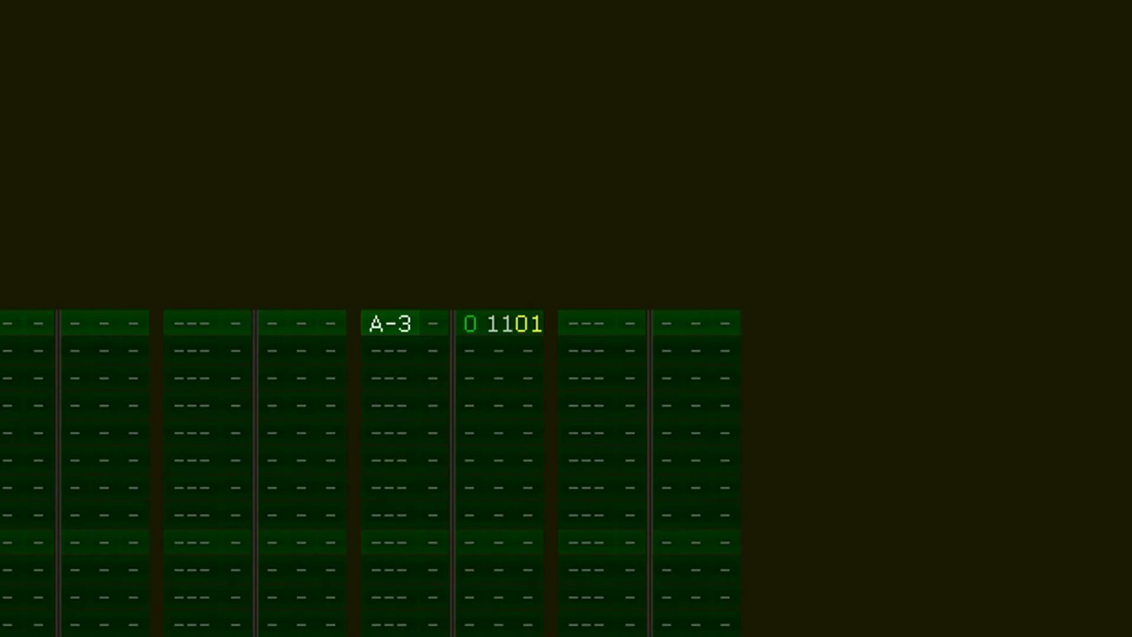
- Enter a chromatic run from A#2 up to A#3 in the second-to-last channel, one note per row from row 000
key(j)
key(m)
key(q)
key(2)
key(w)
key(3)
key(e)
key(r)
key(5)
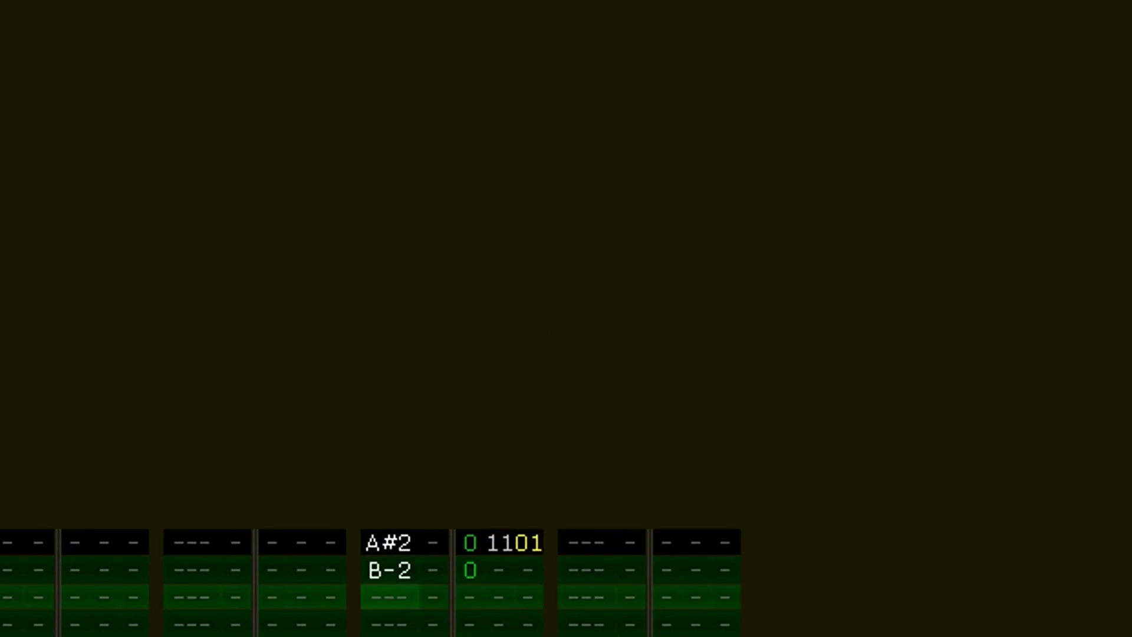
key(t)
key(6)
key(y)
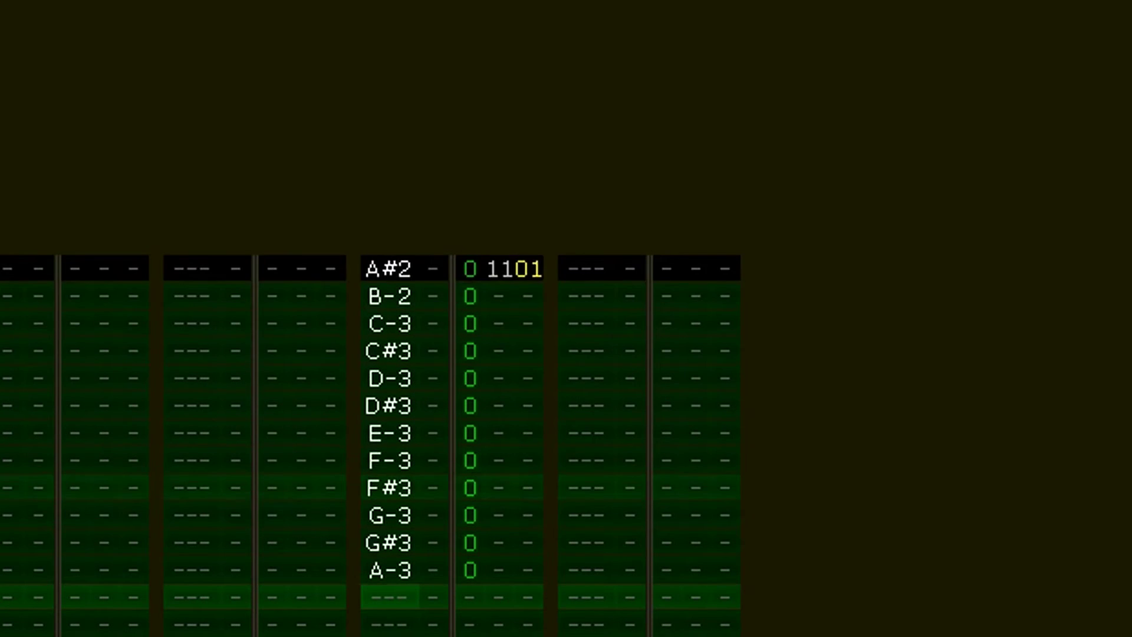
key(7)
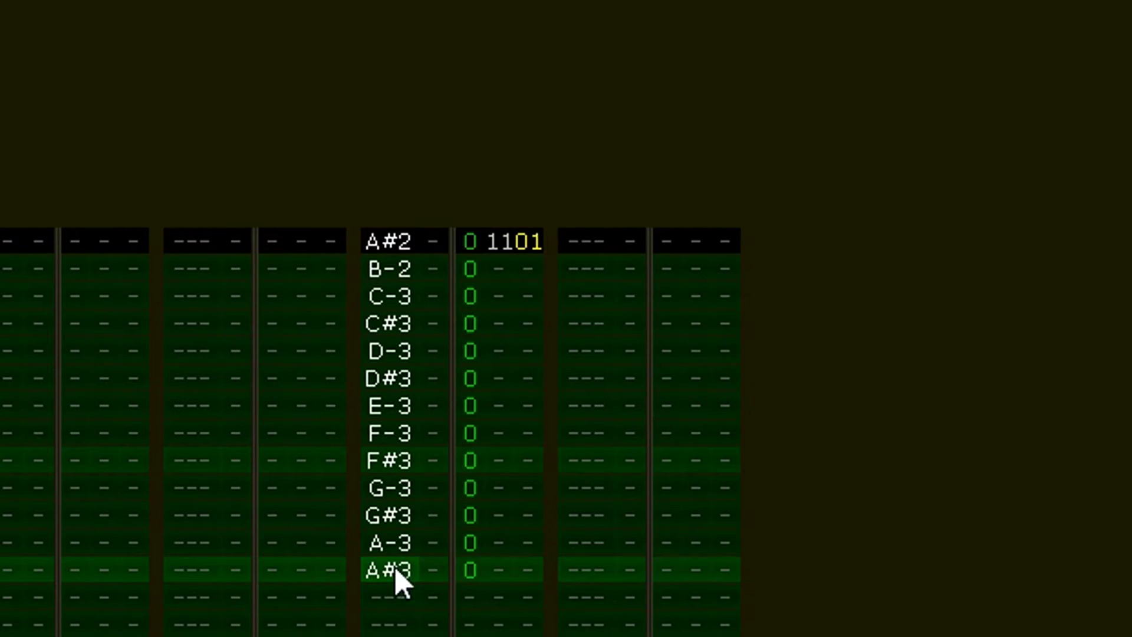
key(BackSpace)
key(Up)
key(Up)
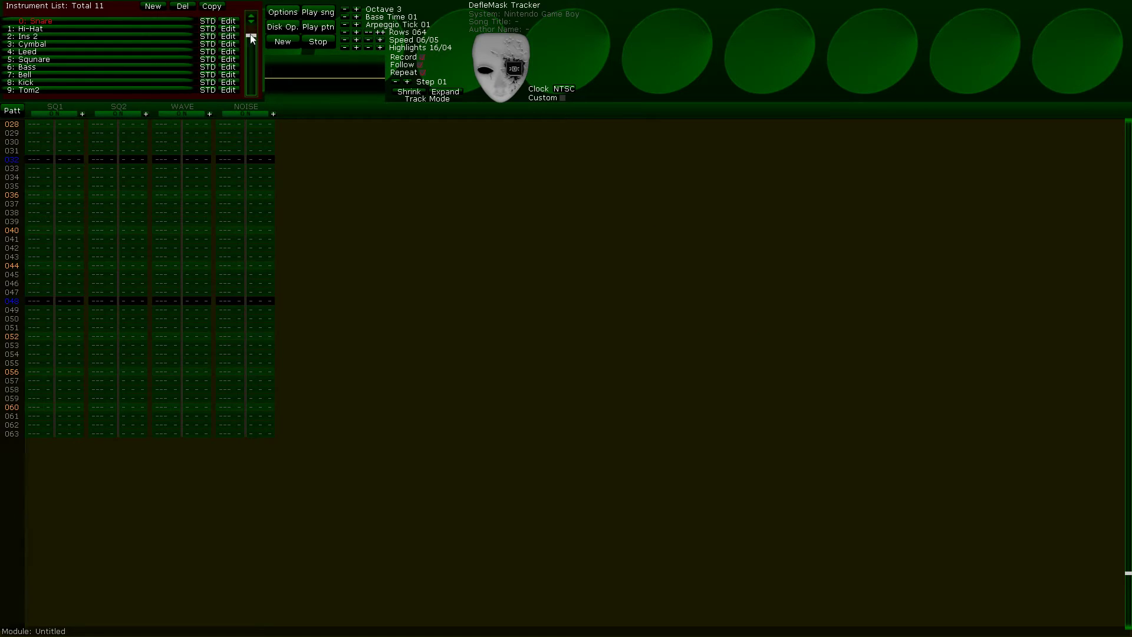
- Open and close the Snare instrument's editor, and start a new module
click(229, 22)
click(301, 5)
click(282, 41)
click(531, 342)
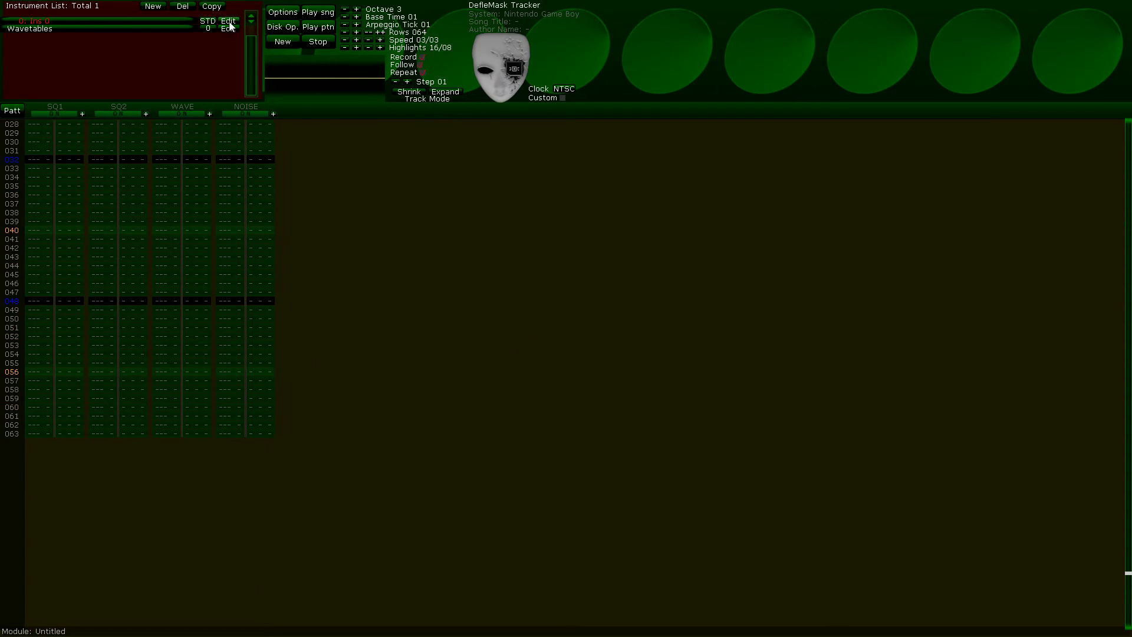
- Set Ins 0's volume envelope to start at 15 with length 1, and shorten its sound size
click(229, 22)
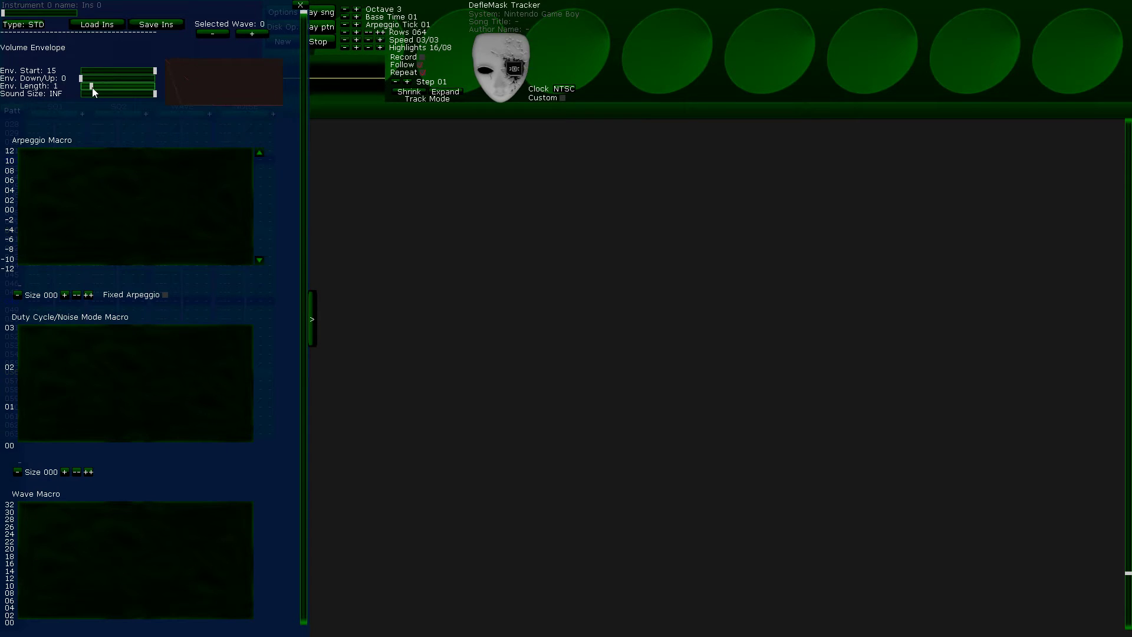
click(98, 70)
drag(118, 71, 203, 79)
drag(101, 84, 93, 86)
drag(128, 92, 96, 99)
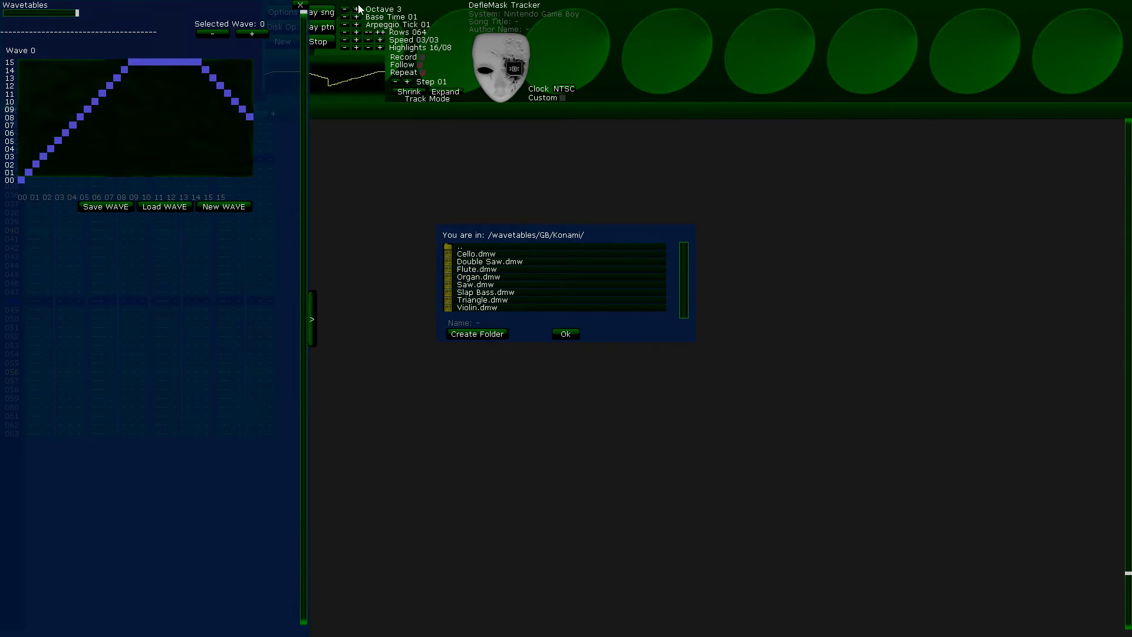
- Close the wavetable editor and set the octave to 4
click(302, 5)
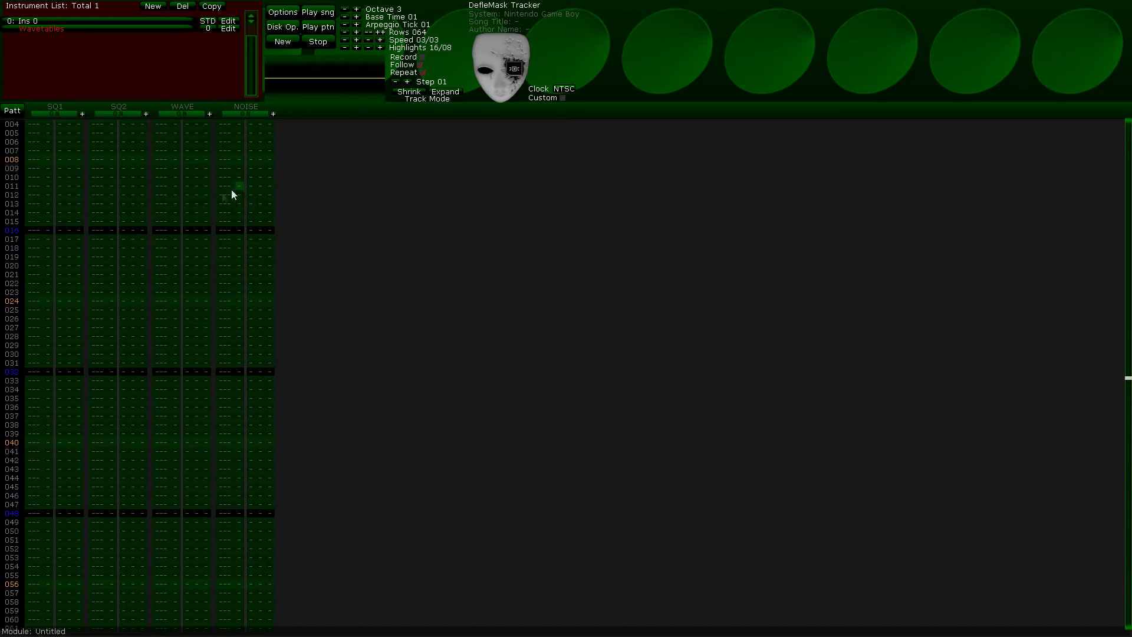
scroll(188, 213, up, 8)
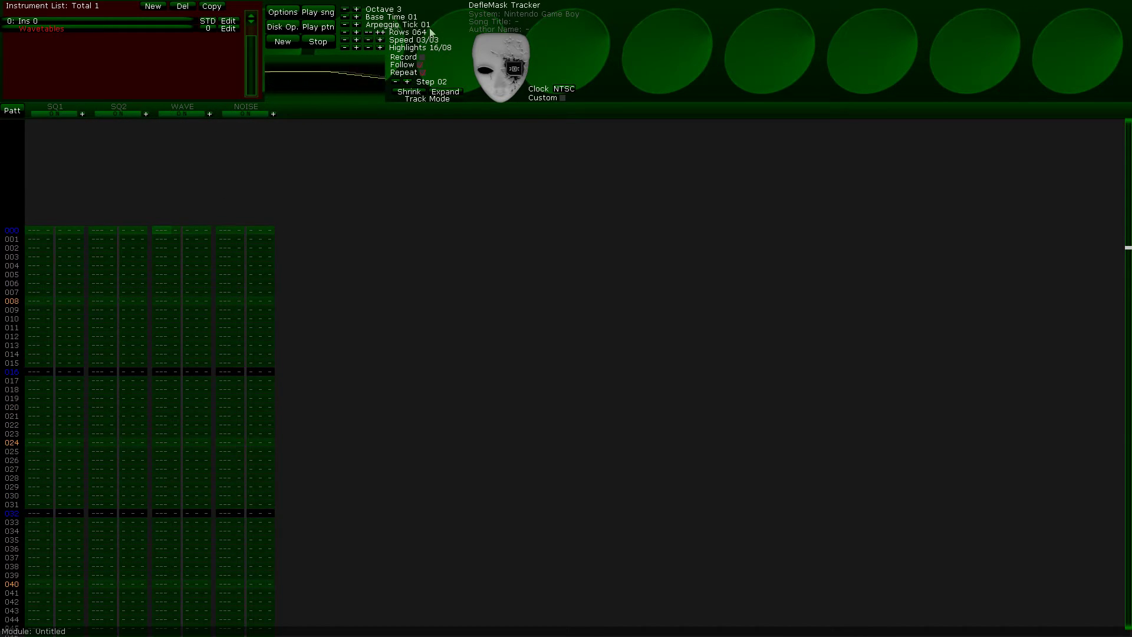
click(356, 9)
click(429, 143)
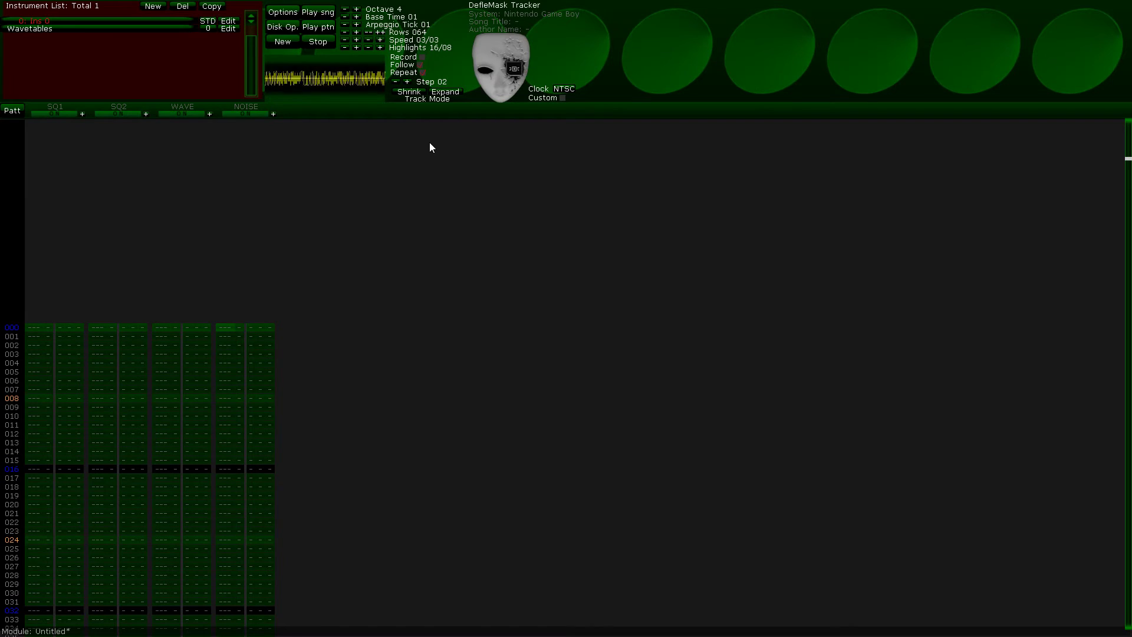
- Enter E-3, D-3 and C-3 on rows 000, 002 and 004 of the NOISE channel
key(space)
key(c)
key(x)
key(z)
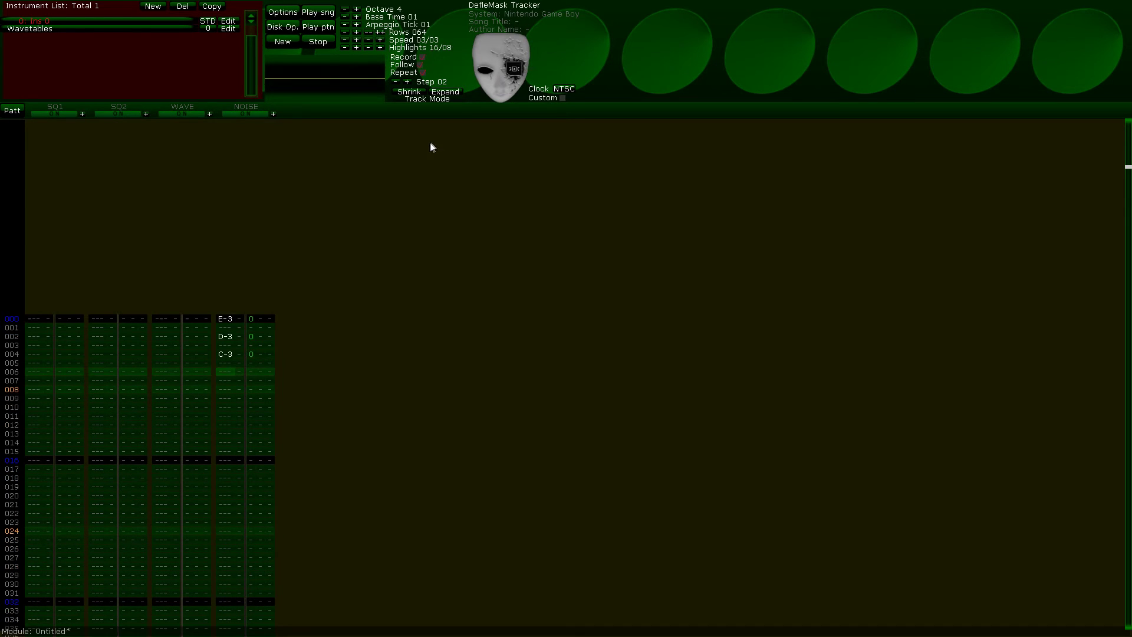
- Undo the three note entries in the NOISE channel
key(ctrl+z)
key(ctrl+z)
key(ctrl+z)
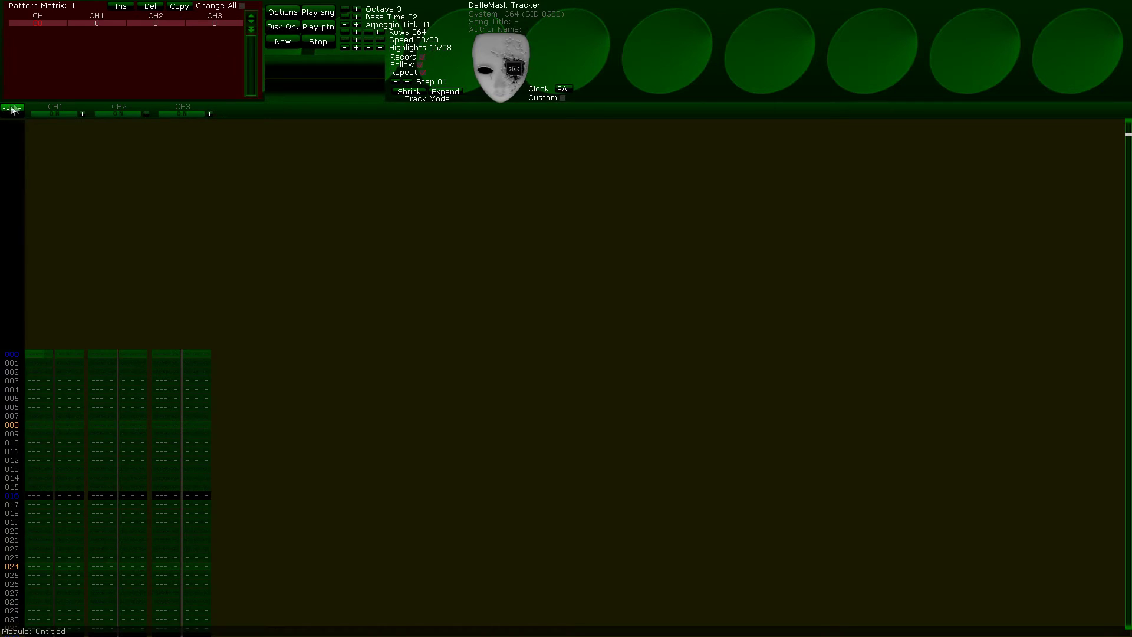
- Set Ins 0's sustain and release to 4, and draw its global volume macro as 14, 10, 8, 6, 2, 0, 0
click(12, 110)
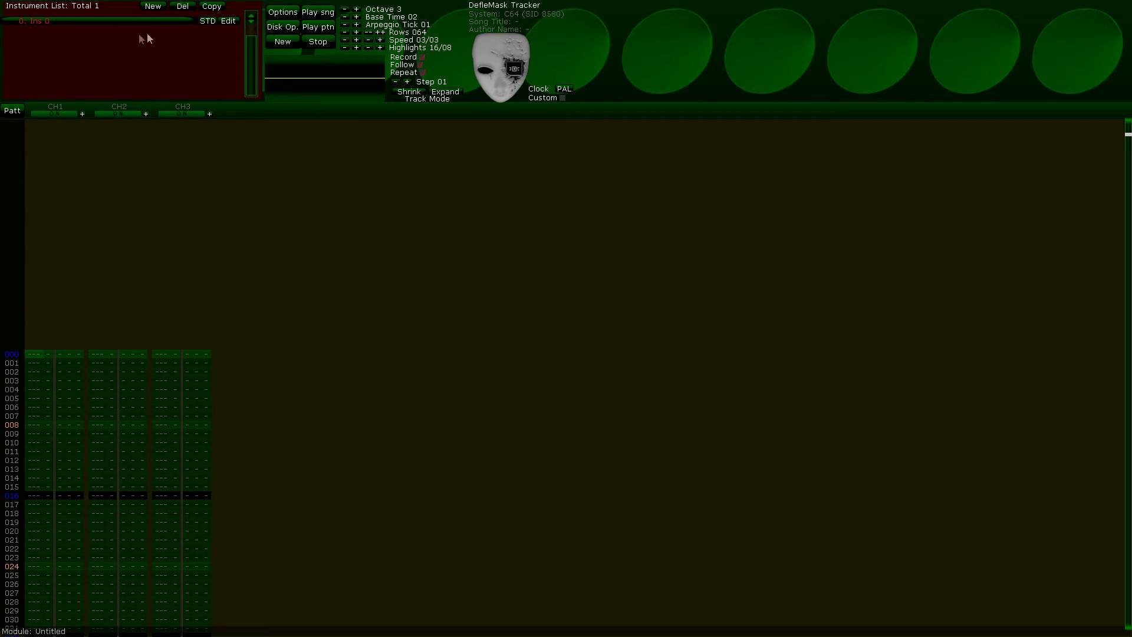
click(228, 21)
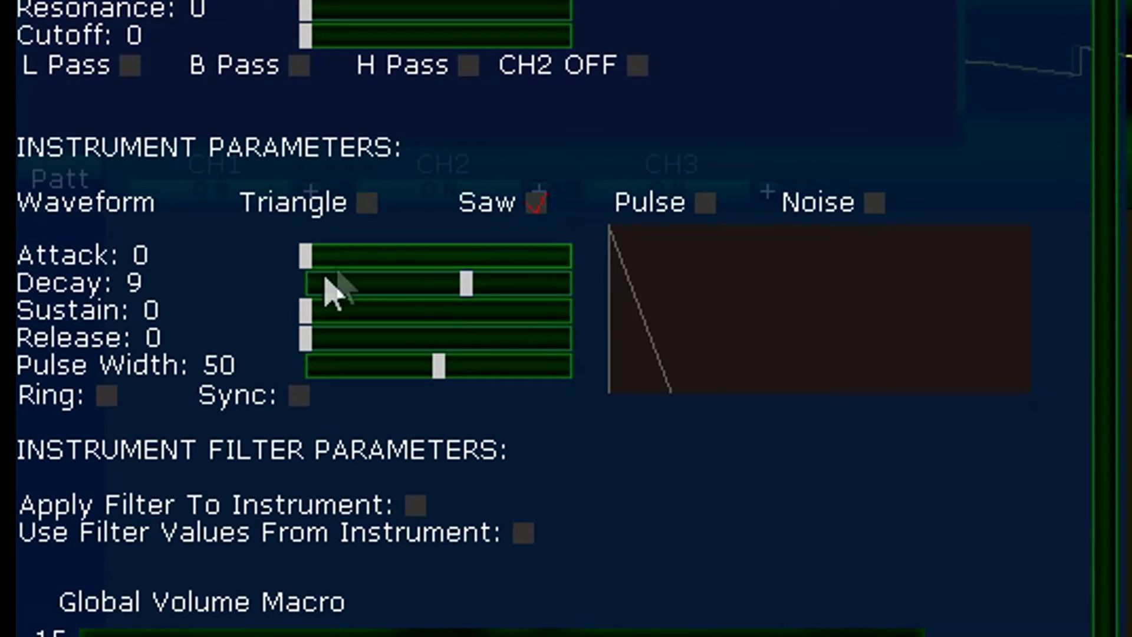
mouse_move(382, 322)
mouse_down()
mouse_move(396, 311)
mouse_move(392, 354)
mouse_up()
drag(566, 399, 897, 512)
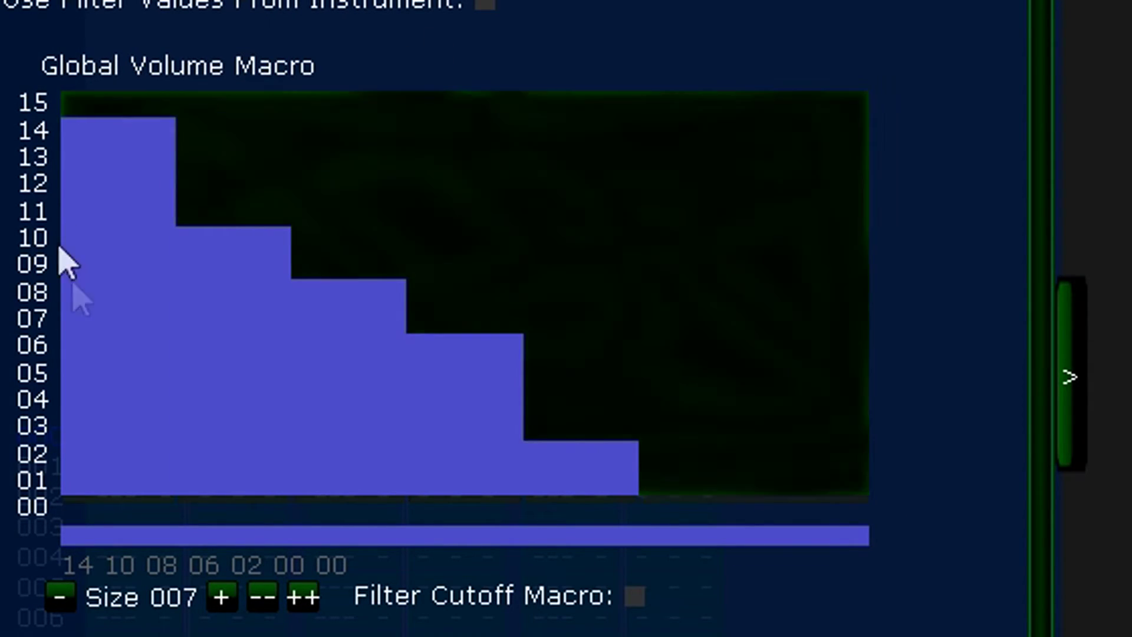
- Lower the steps of the global volume macro to 0 and reduce the macro's size
click(91, 506)
drag(501, 506, 220, 505)
scroll(214, 435, down, 8)
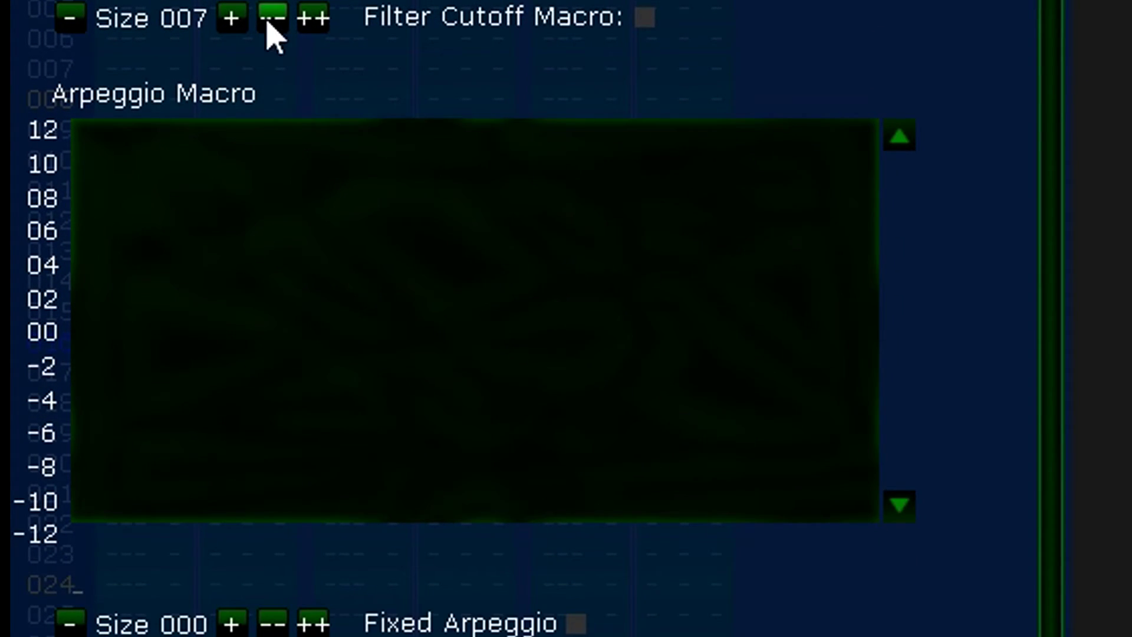
click(83, 24)
- Draw a curve in the progressive duty cycle macro and increase the macro's size
scroll(121, 328, down, 8)
mouse_move(121, 329)
mouse_down()
mouse_move(169, 265)
mouse_move(293, 177)
mouse_move(416, 144)
mouse_move(596, 190)
mouse_move(698, 285)
mouse_move(861, 522)
mouse_up()
click(298, 628)
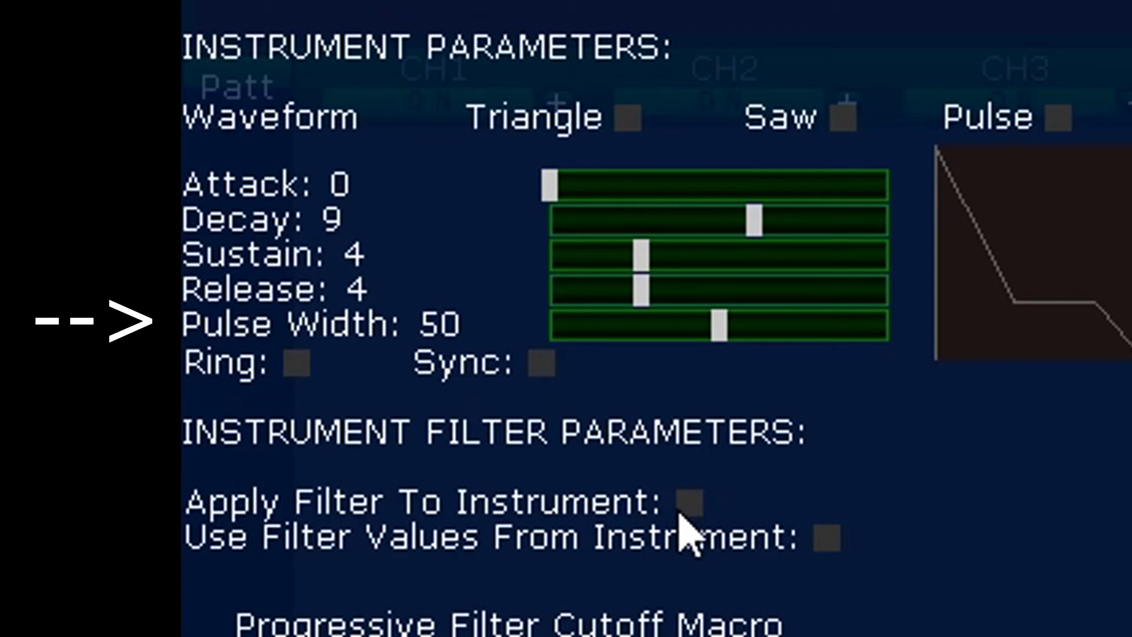
- Apply the filter to the instrument with its own filter values, and redraw the progressive duty cycle macro's end rising to about -7
click(688, 504)
click(827, 538)
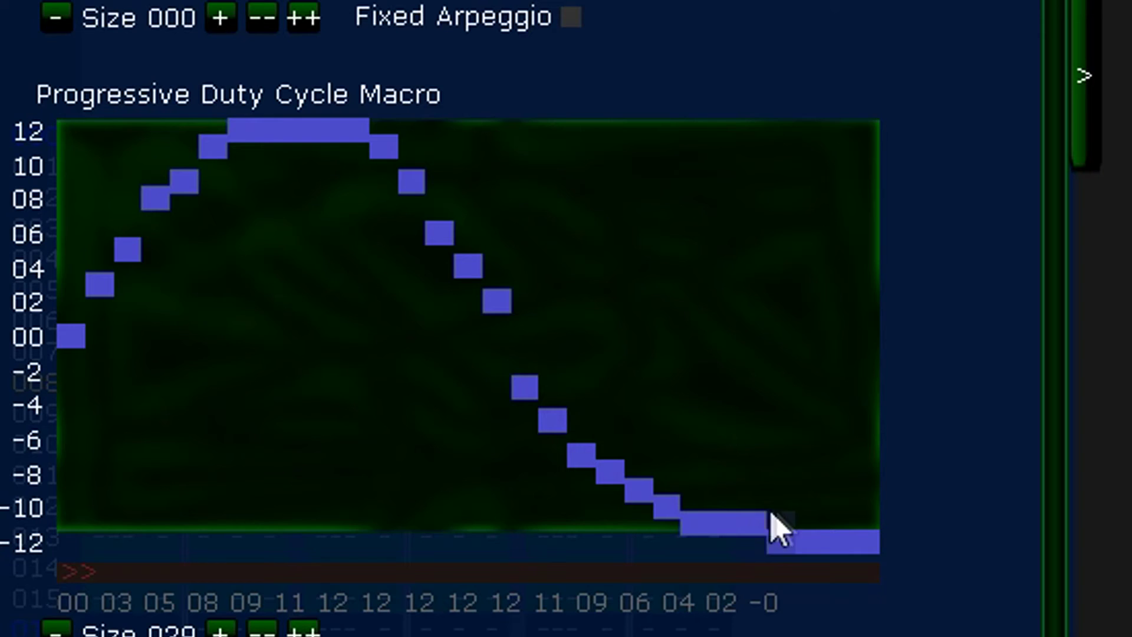
drag(771, 513, 874, 450)
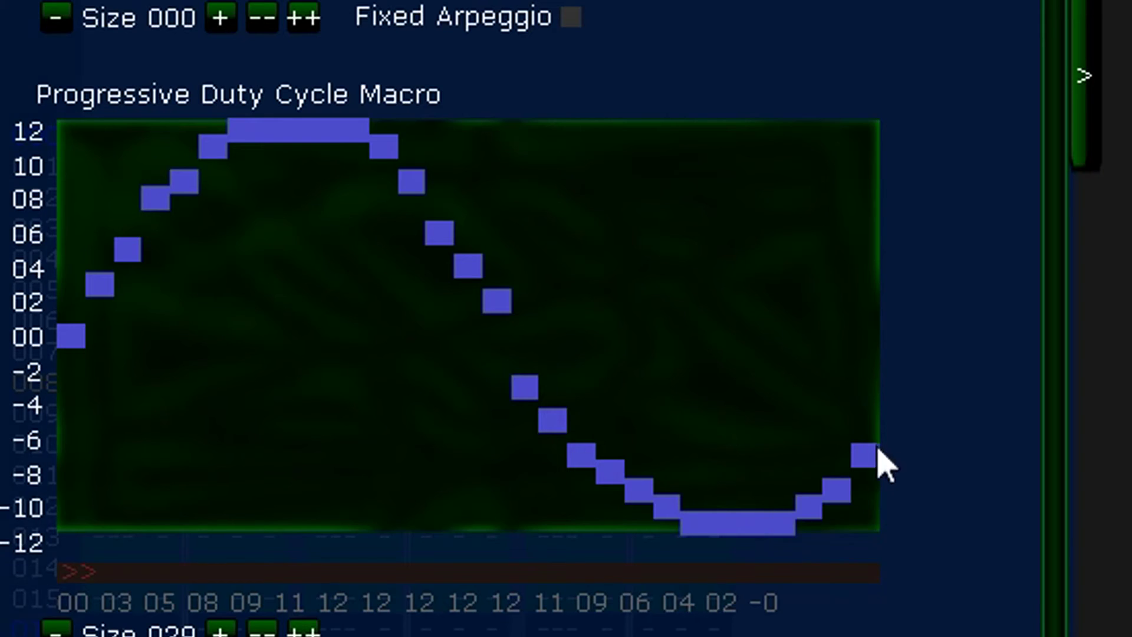
- Increase the size of the progressive duty cycle macro by several steps
click(220, 628)
click(221, 629)
click(220, 629)
click(221, 629)
click(221, 629)
click(221, 628)
click(221, 629)
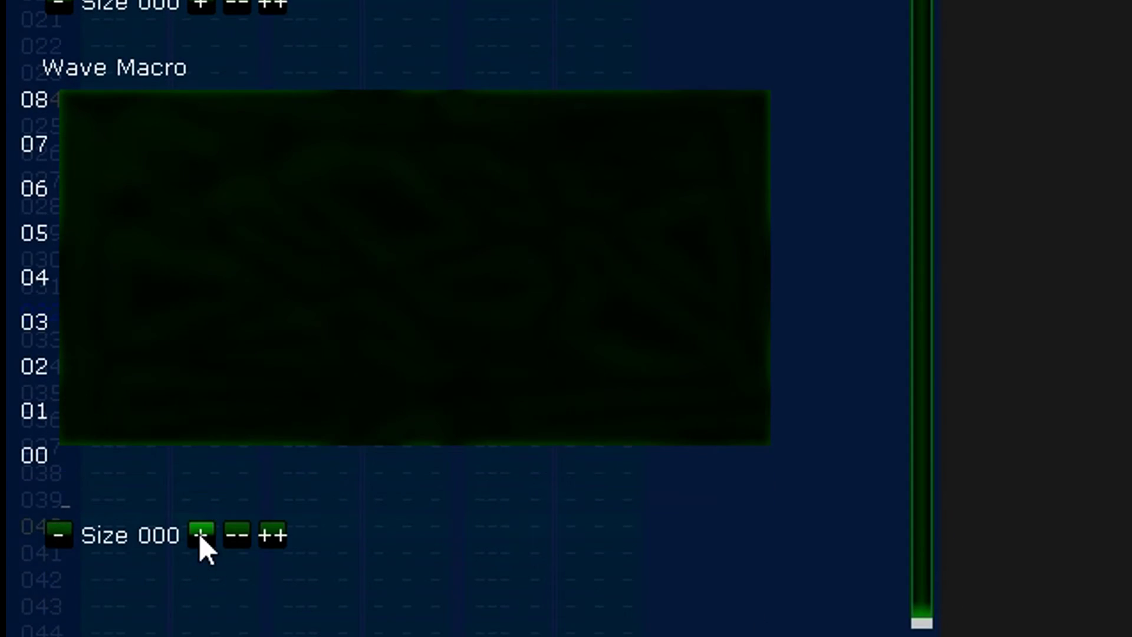
- Add one step to the wave macro and lower the global filter cutoff
click(201, 535)
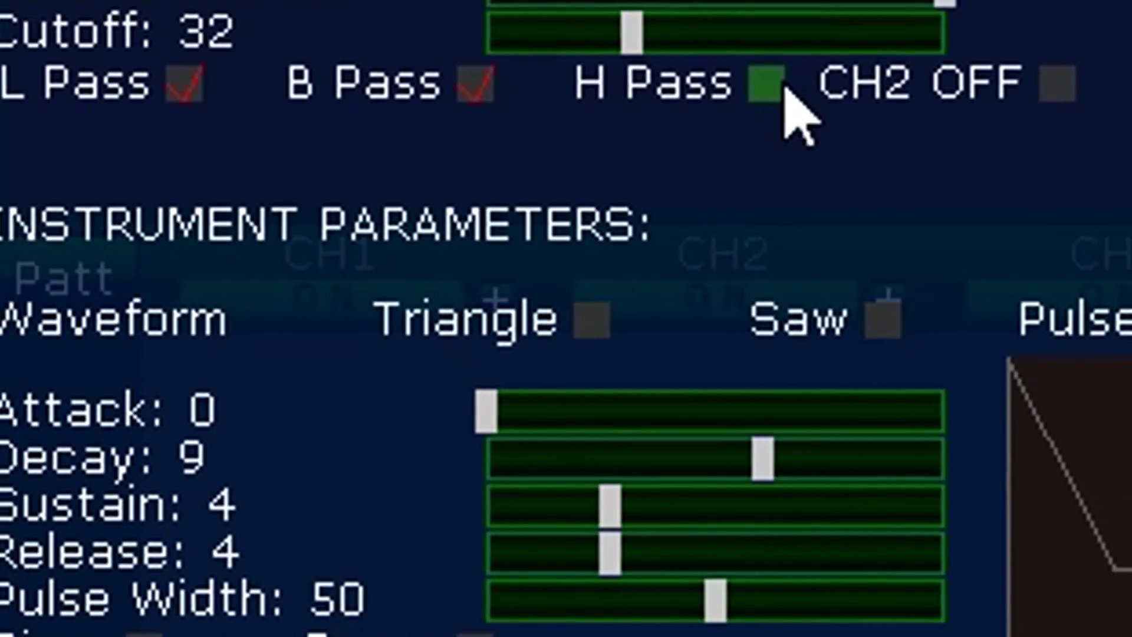
click(682, 35)
drag(596, 36, 519, 36)
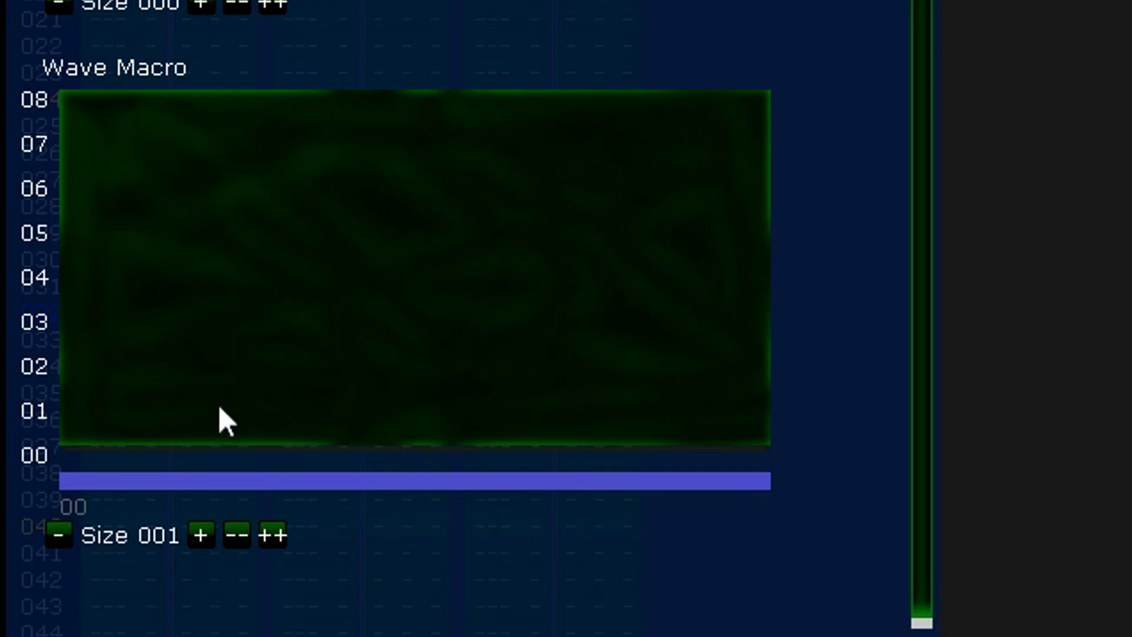
- Raise the wave macro's single step one value at a time from 1 up to 8
click(219, 407)
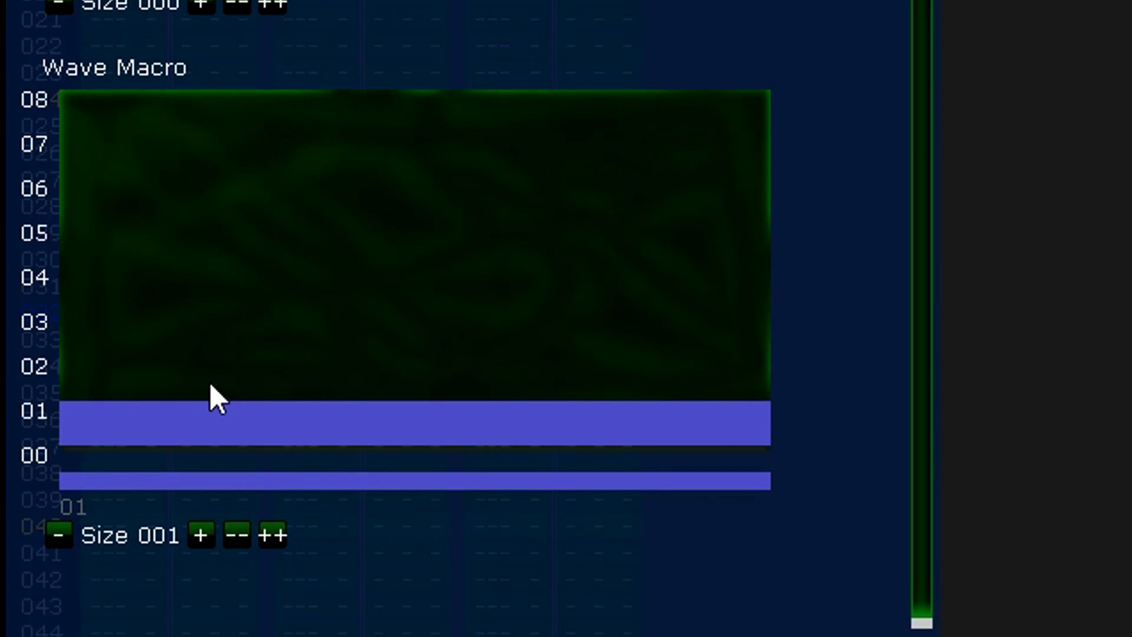
click(200, 360)
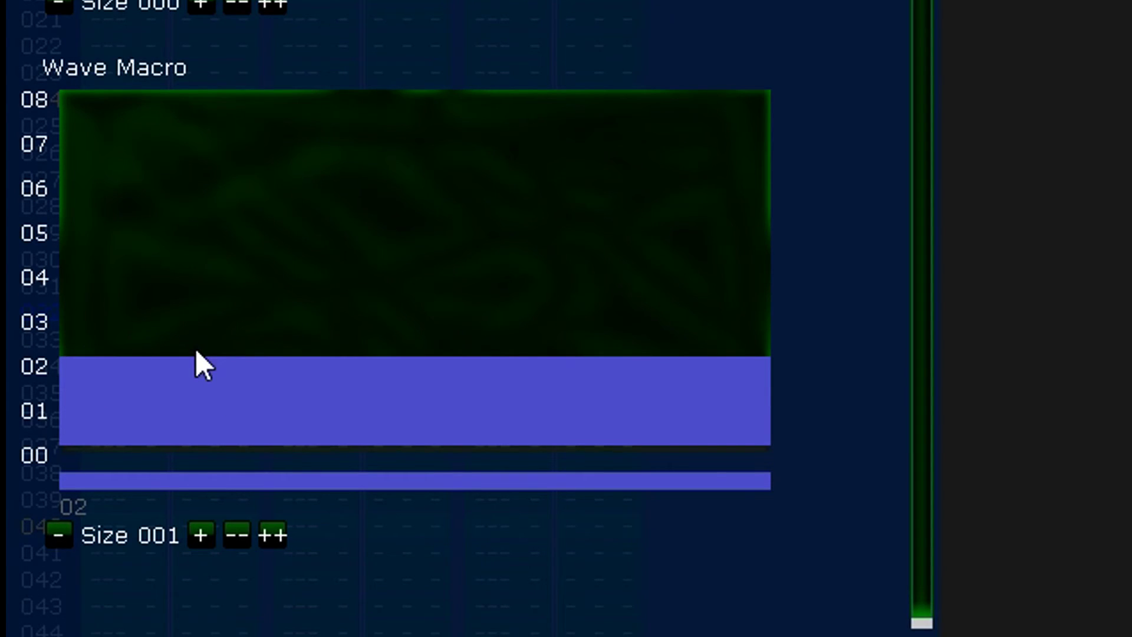
click(190, 318)
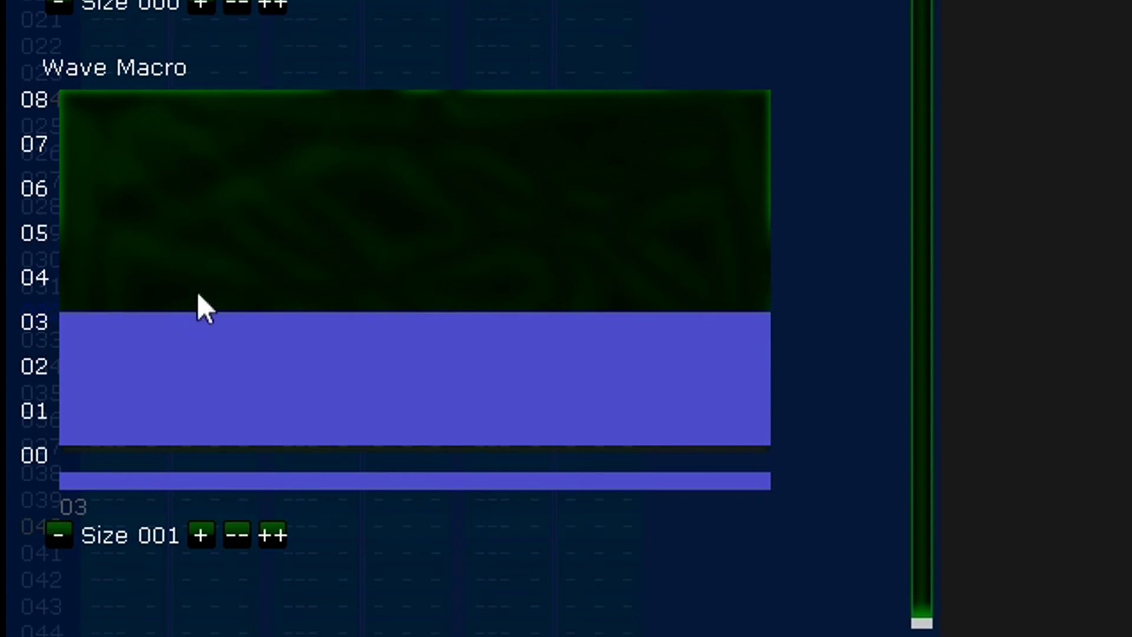
click(182, 274)
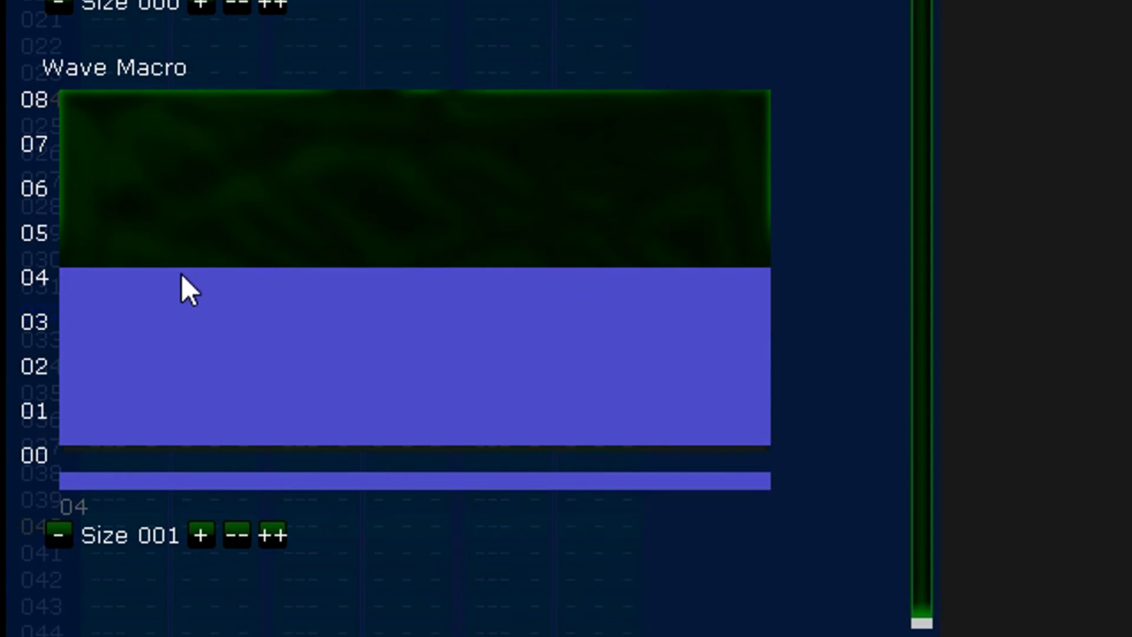
click(160, 242)
click(163, 187)
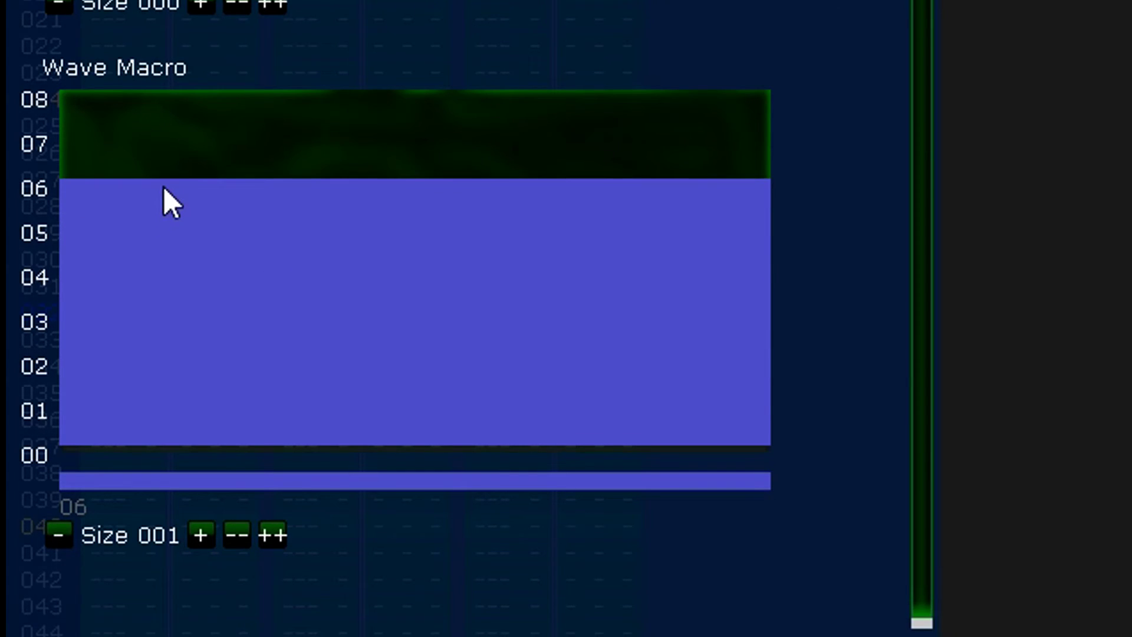
click(169, 135)
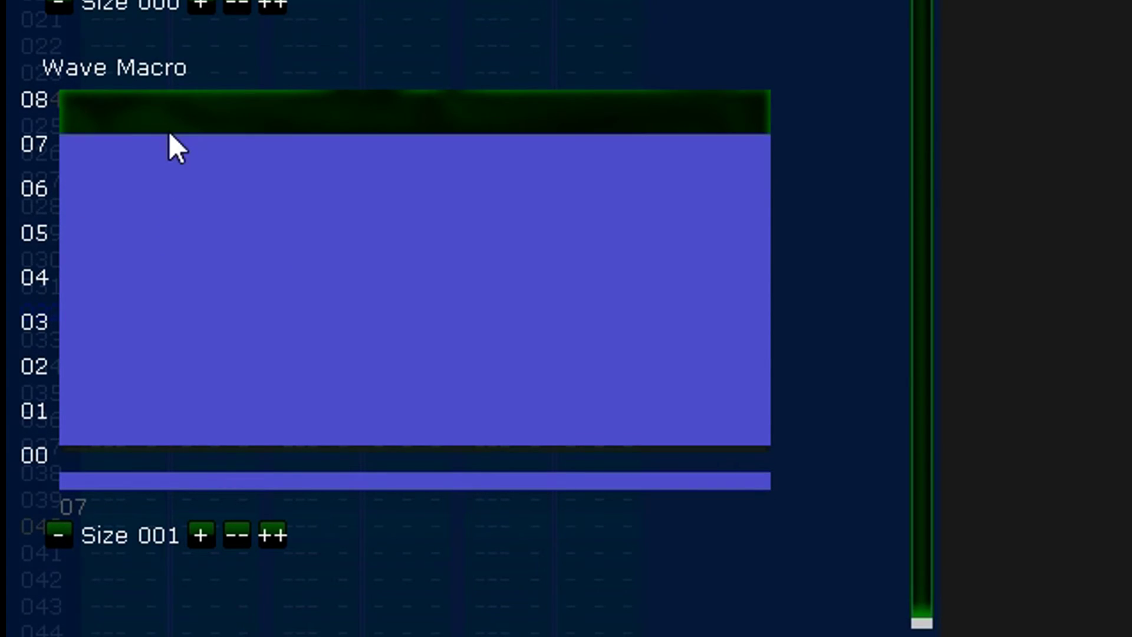
click(160, 112)
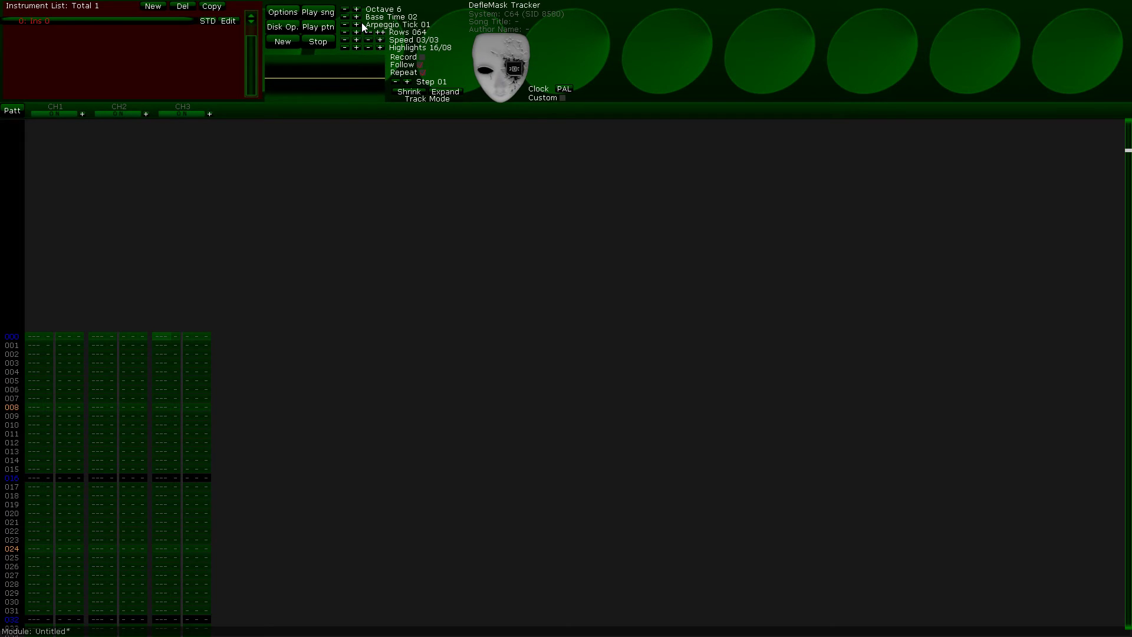
- Set Ins 0's global filter to resonance 15 and cutoff 32, and apply the filter using the instrument's own filter values
click(228, 20)
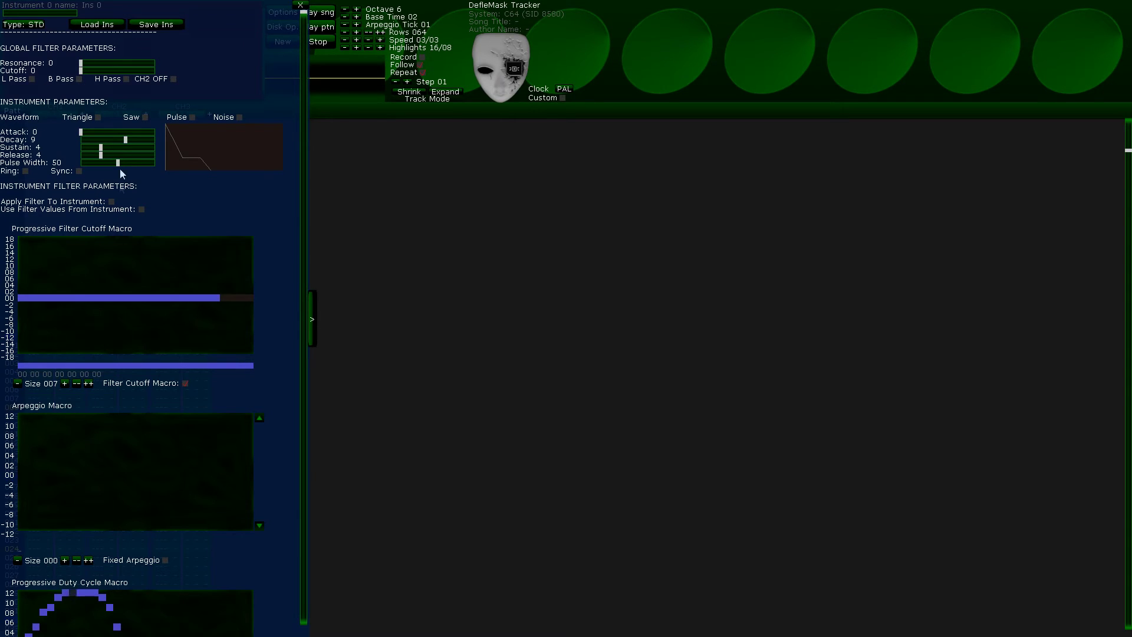
click(99, 70)
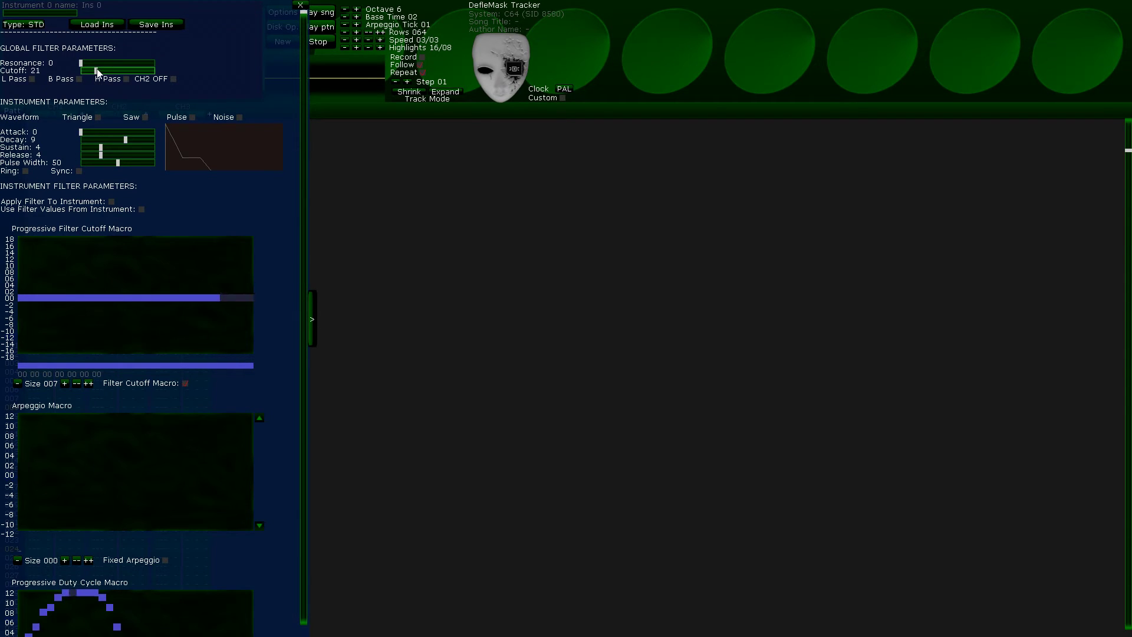
drag(104, 72, 159, 64)
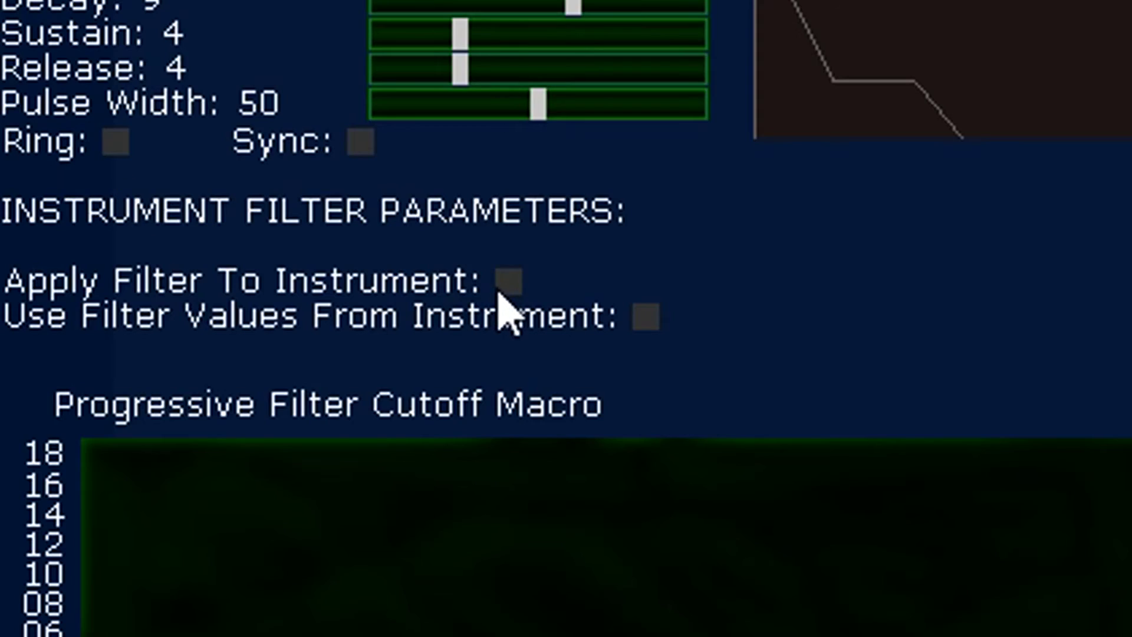
click(111, 202)
click(142, 210)
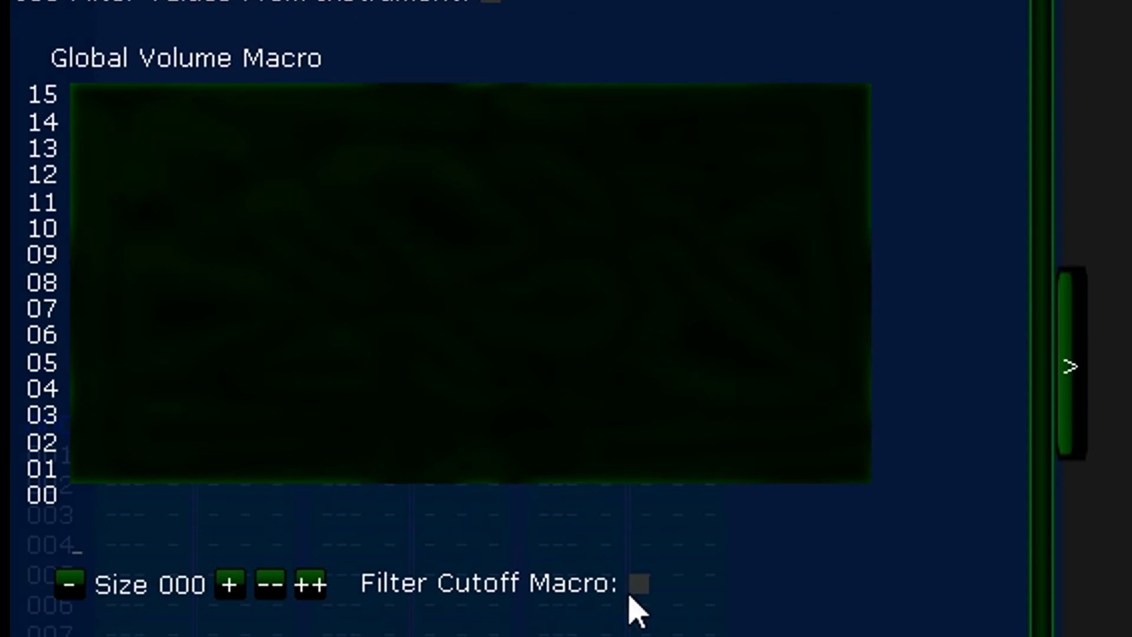
- Switch the volume macro to a filter cutoff macro, size it to 7 steps and set every step to 0
click(640, 584)
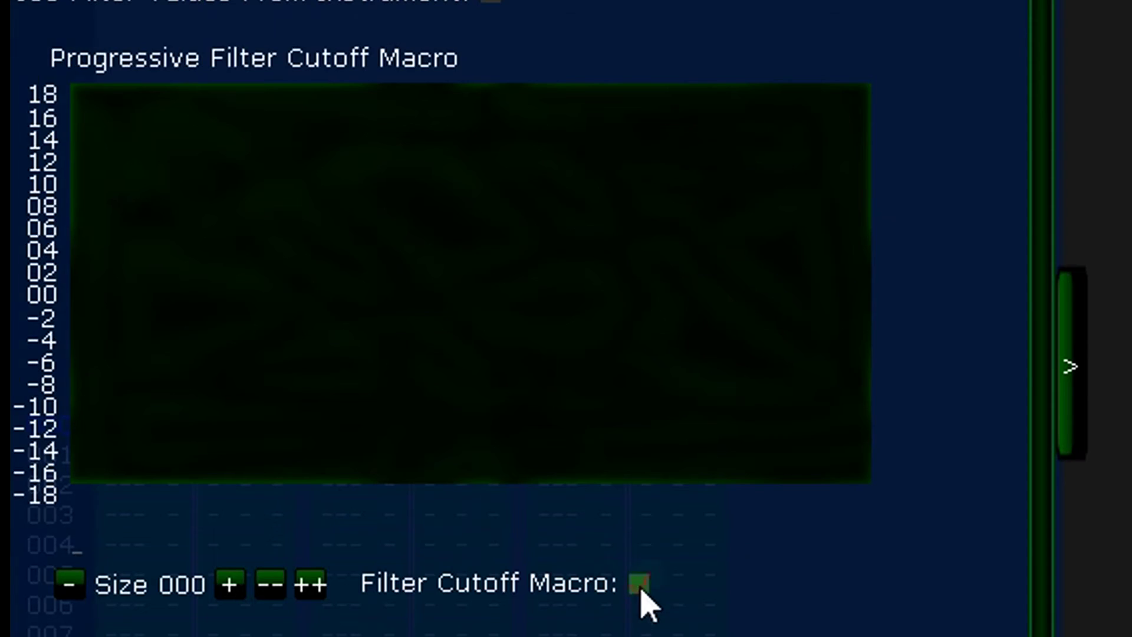
click(236, 587)
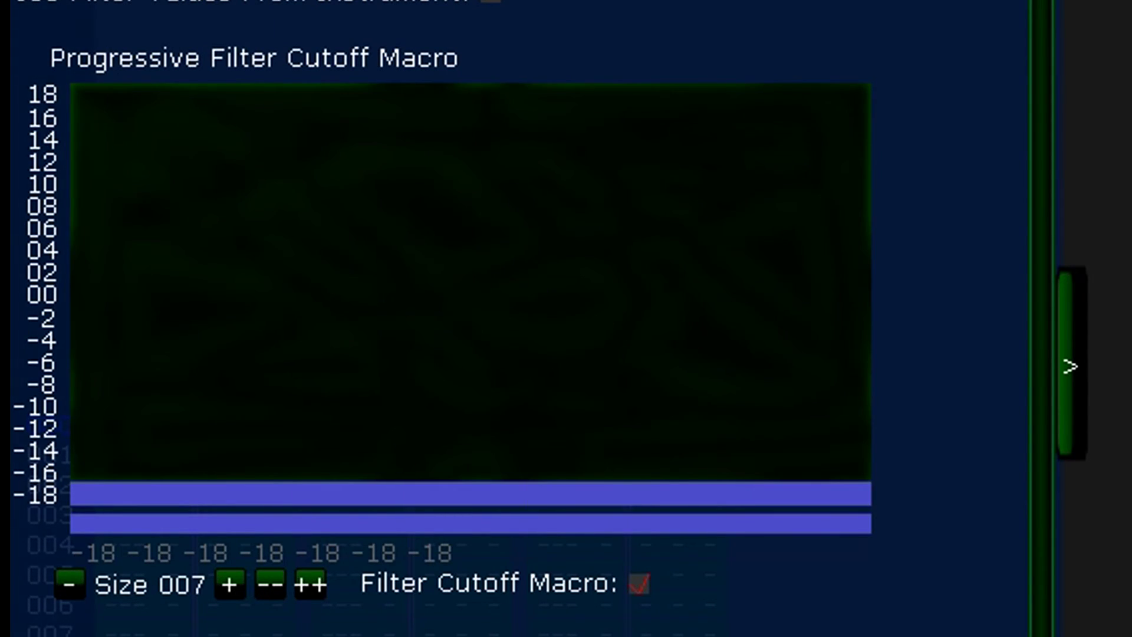
drag(95, 294, 833, 296)
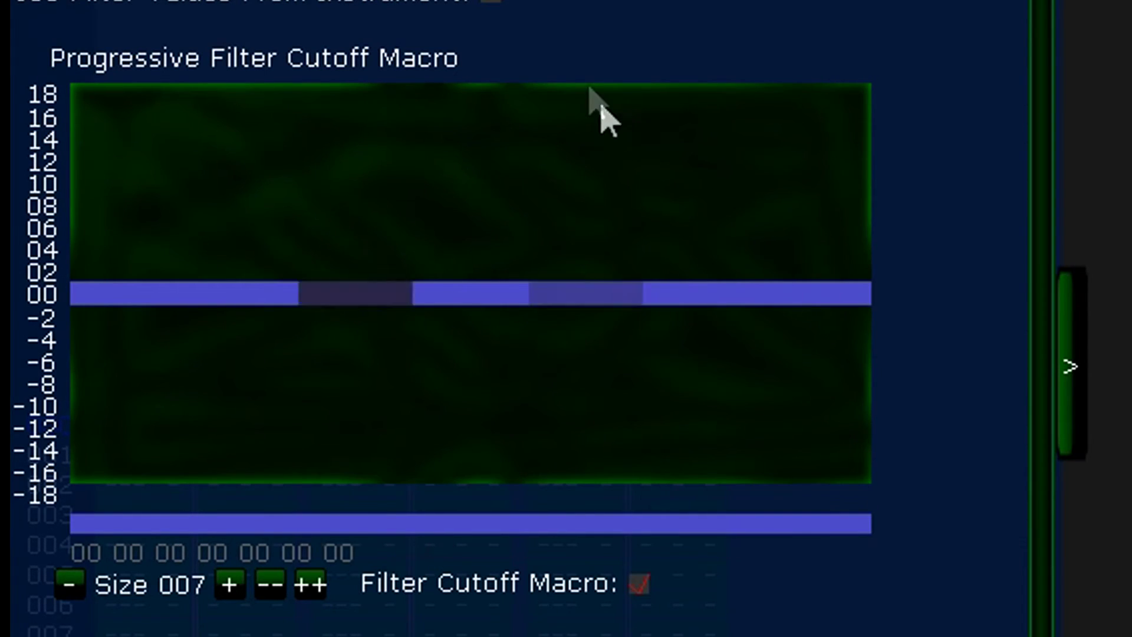
- Set the global filter's cutoff to 46 and resonance to 5, and toggle CH2 OFF
scroll(607, 122, up, 10)
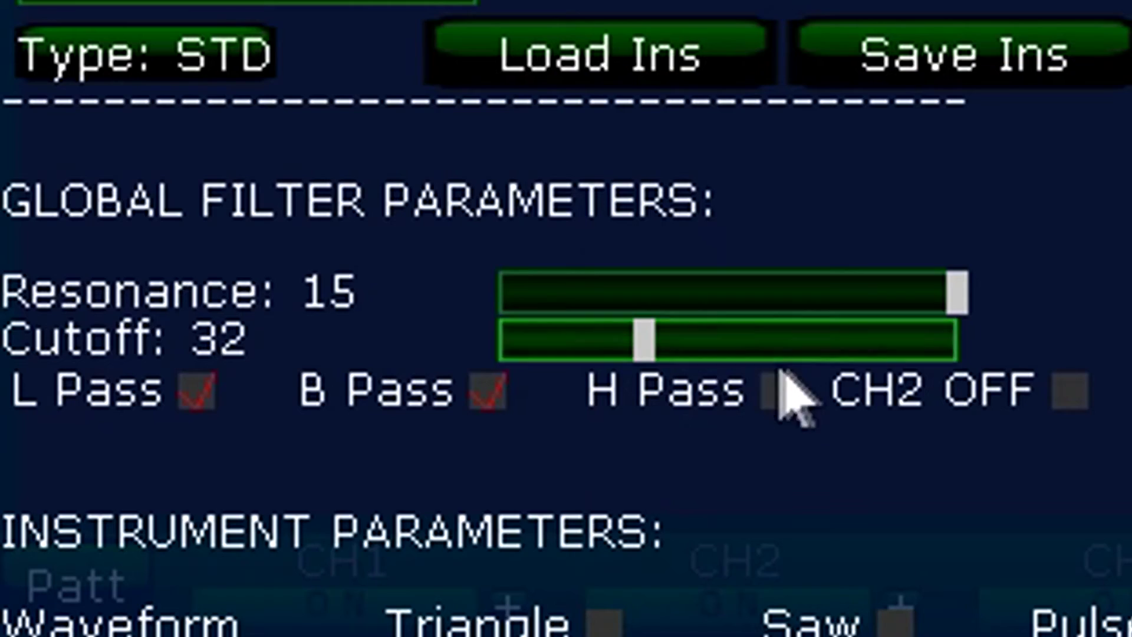
click(465, 304)
drag(437, 278, 483, 278)
drag(816, 353, 698, 357)
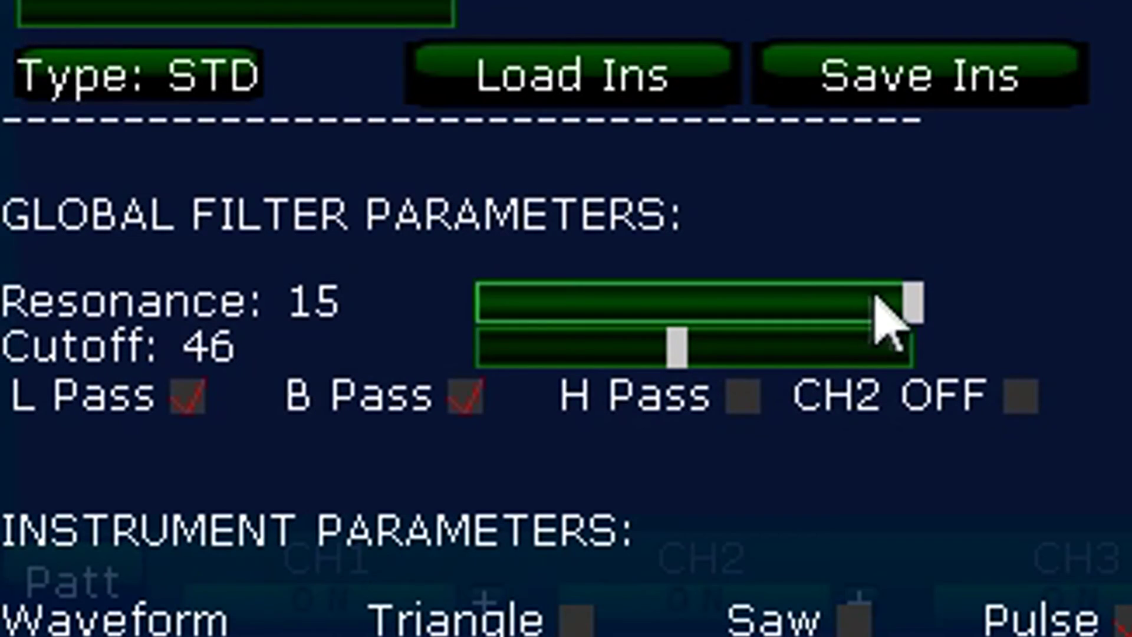
drag(916, 284, 799, 331)
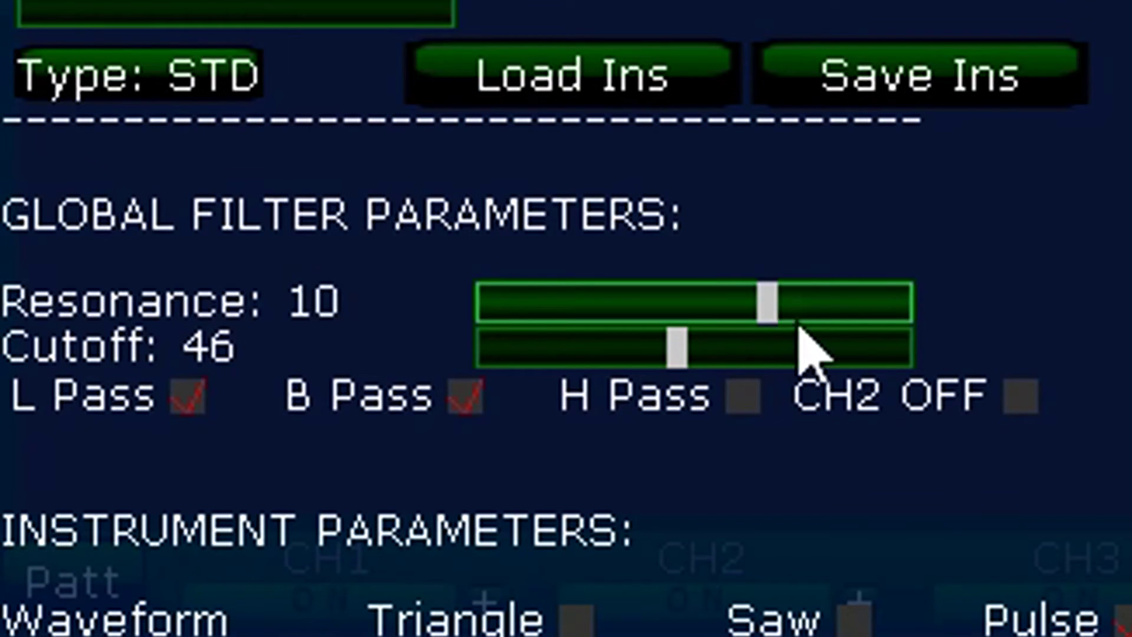
click(571, 347)
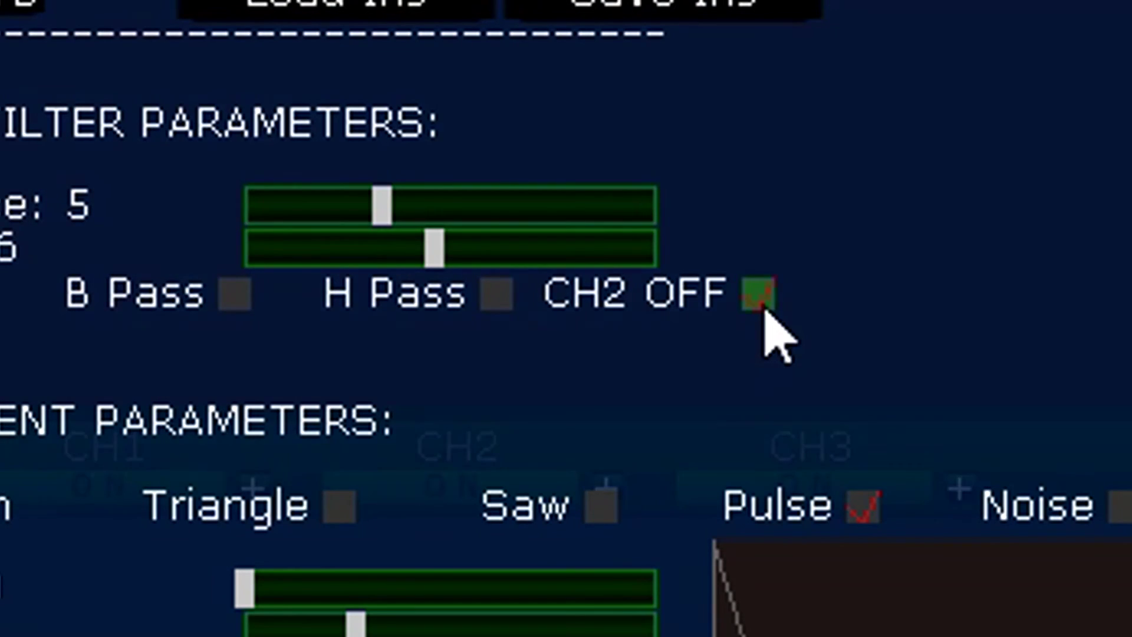
click(760, 298)
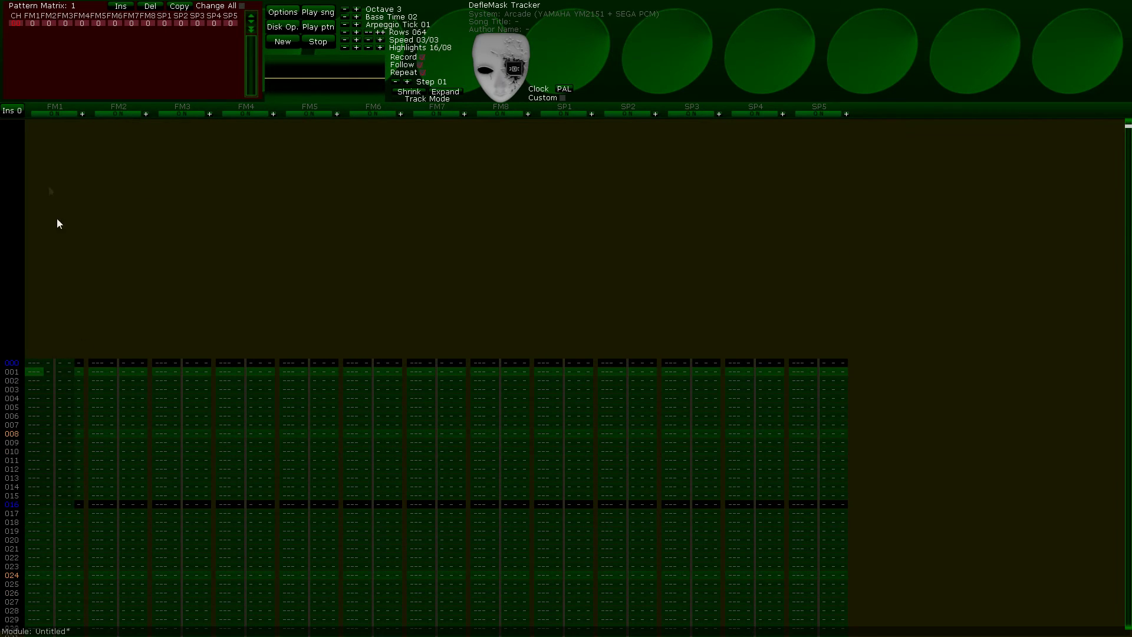
- Add samples for notes C and C# to Sample Bank 0, browsing to the Custom folder in /samples/Genesis/
click(47, 67)
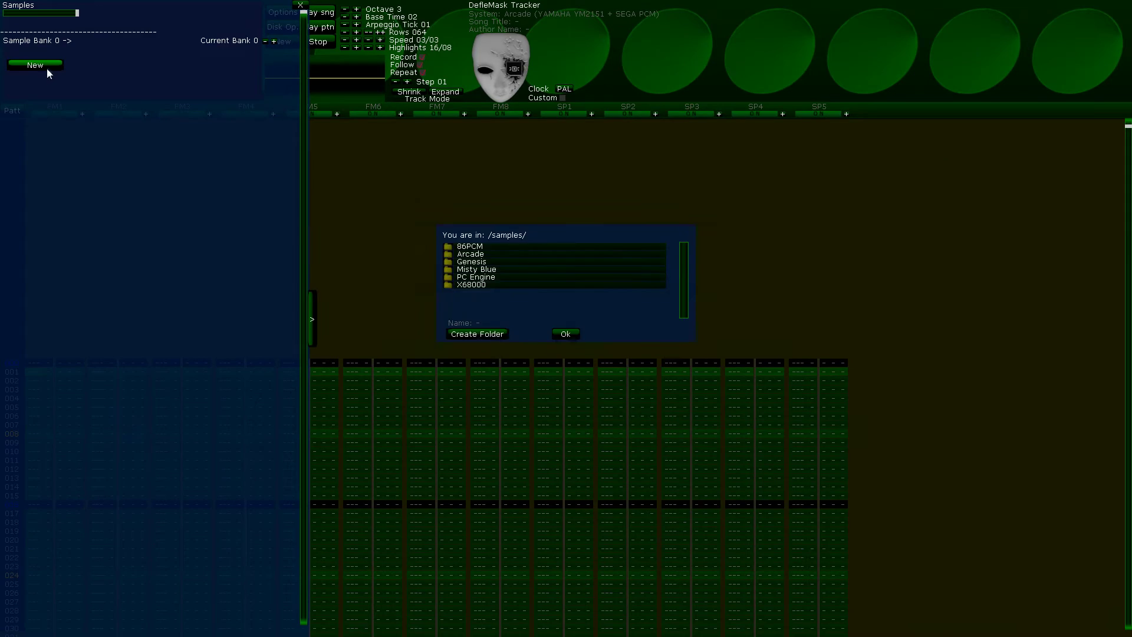
click(449, 262)
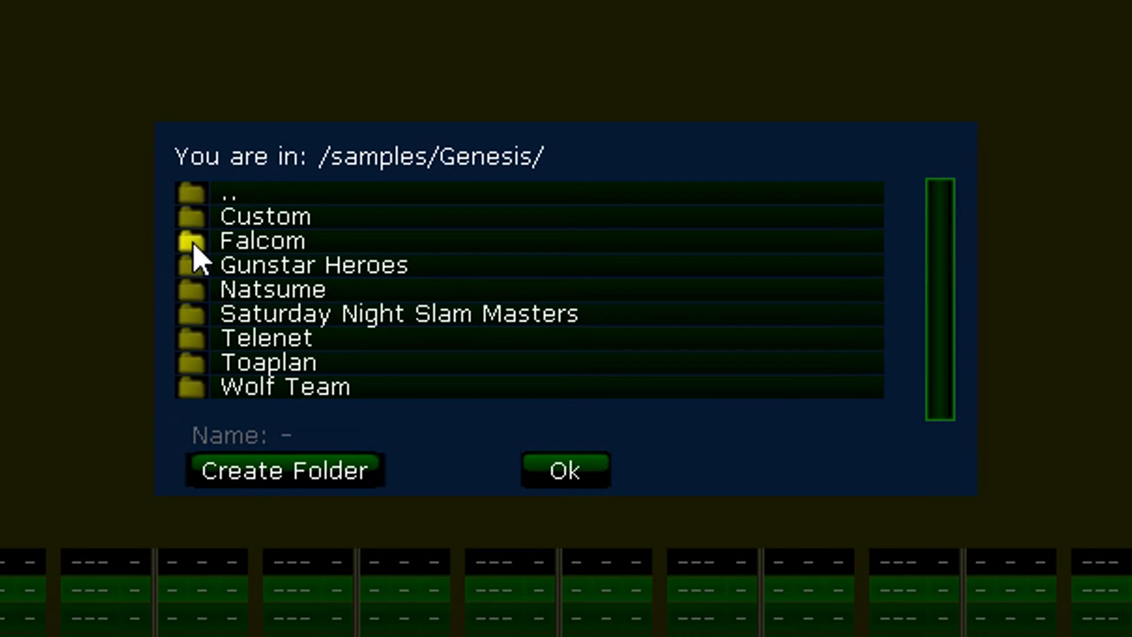
click(195, 223)
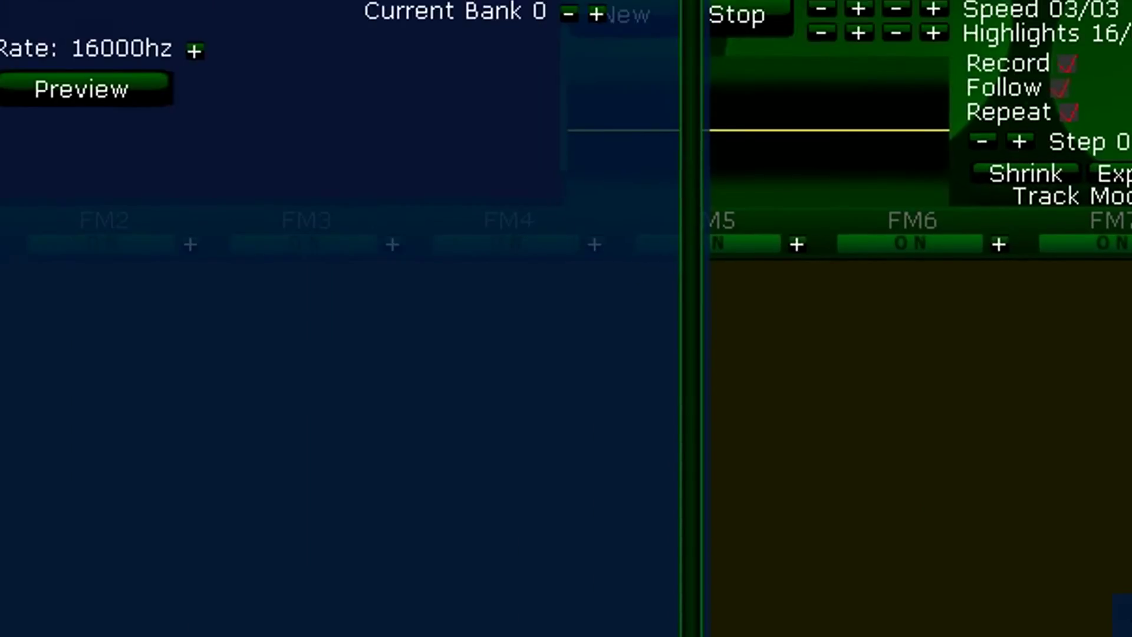
click(176, 335)
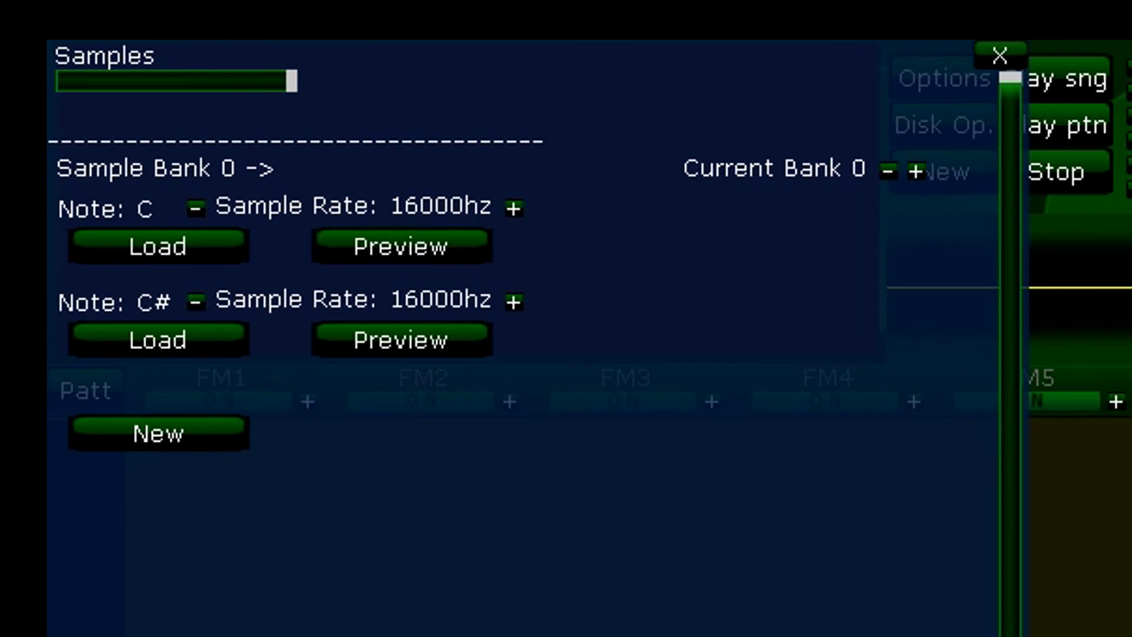
click(1001, 59)
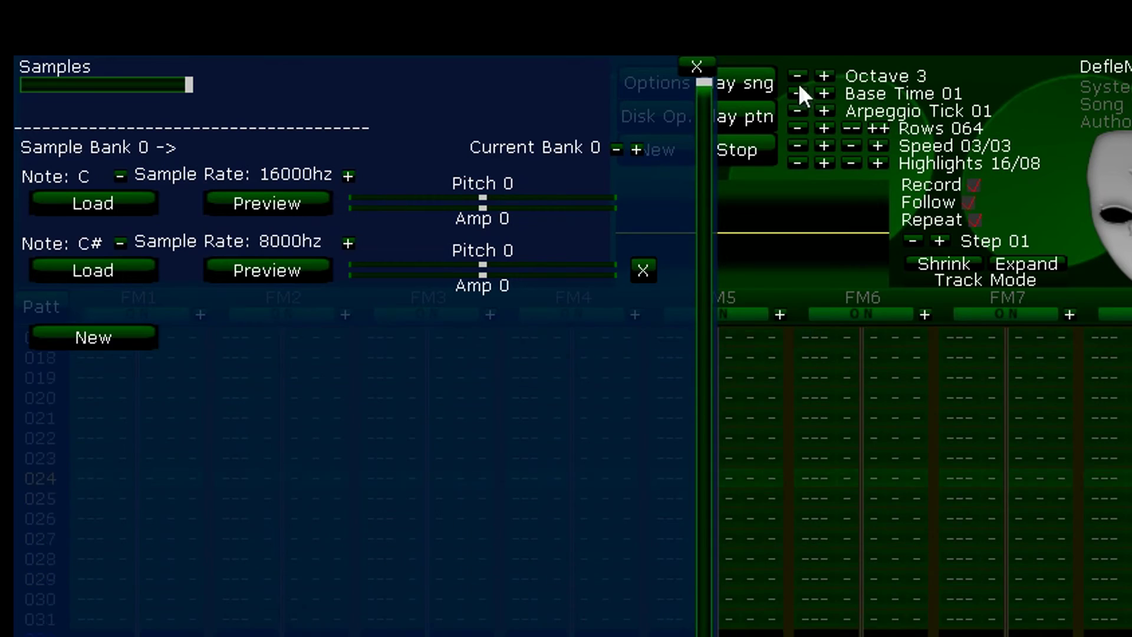
- Audition the samples and raise the C# sample's rate above 8000 Hz in increments, previewing it between changes
key(z)
key(s)
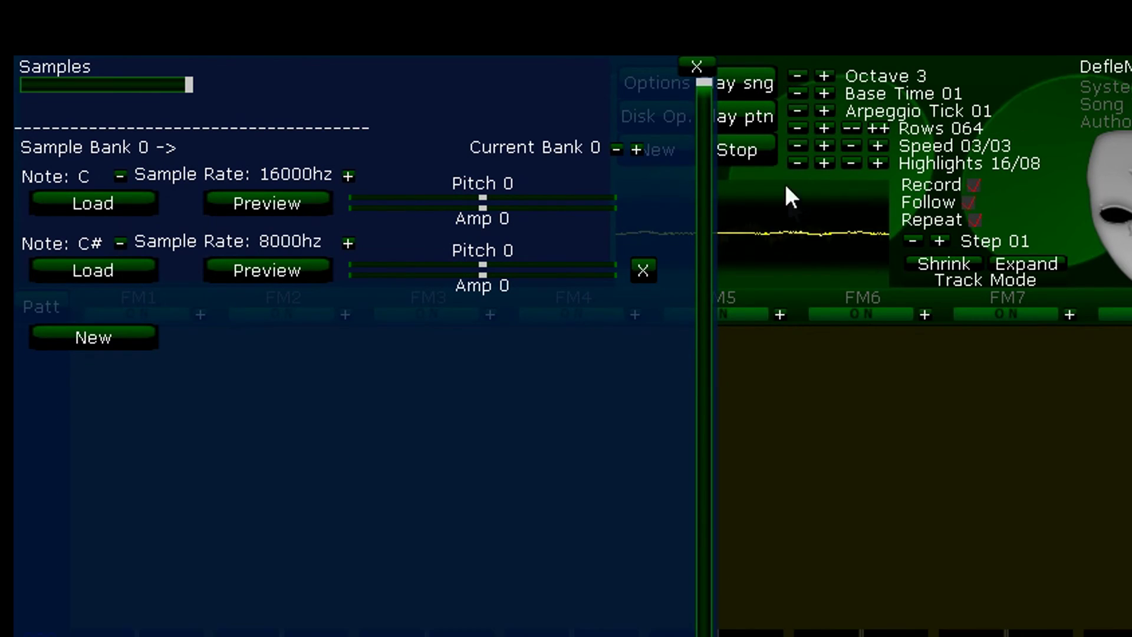
click(288, 280)
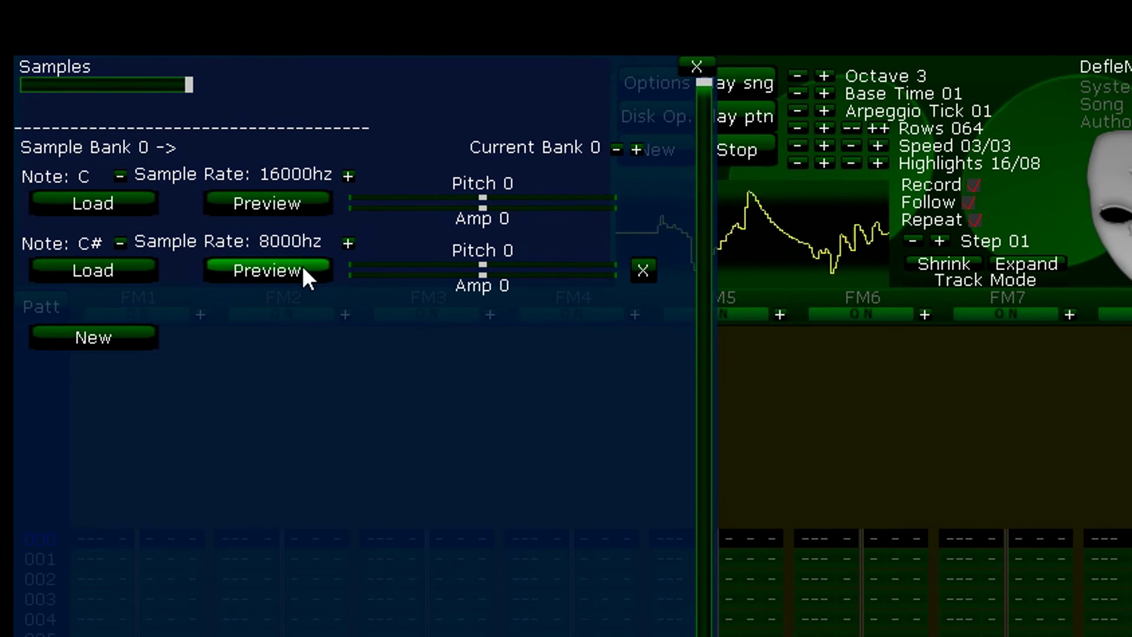
click(351, 246)
click(320, 271)
click(351, 241)
click(284, 270)
click(349, 243)
click(349, 242)
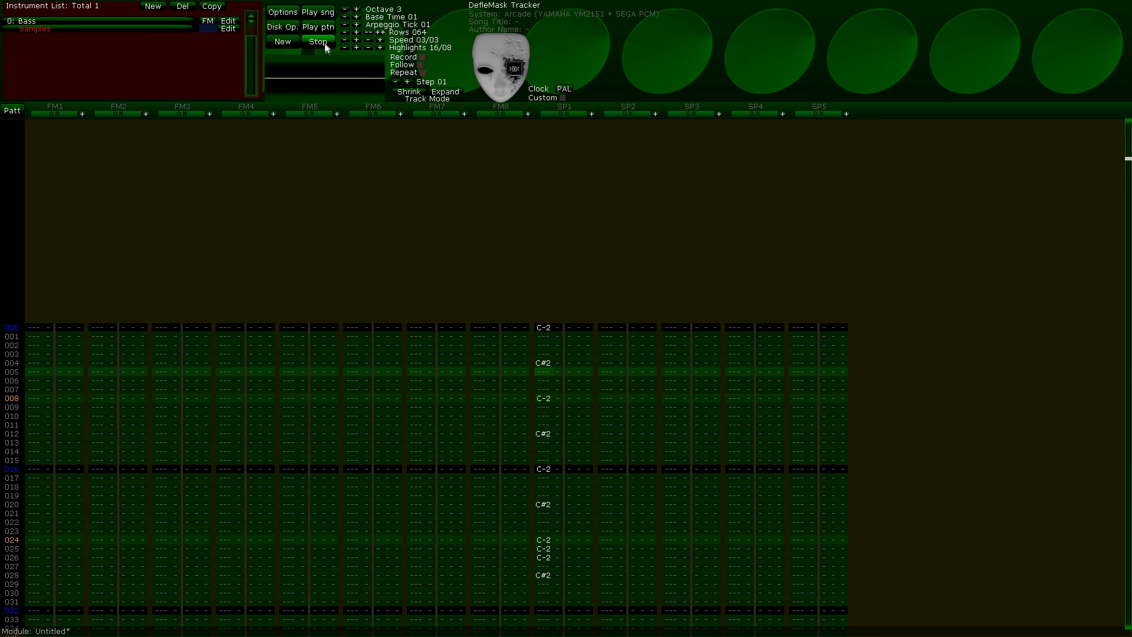
- Enter effect 20A3 on row 000 of the SP1 channel and paste copies of it beside the notes further down
click(581, 328)
text(20A3)
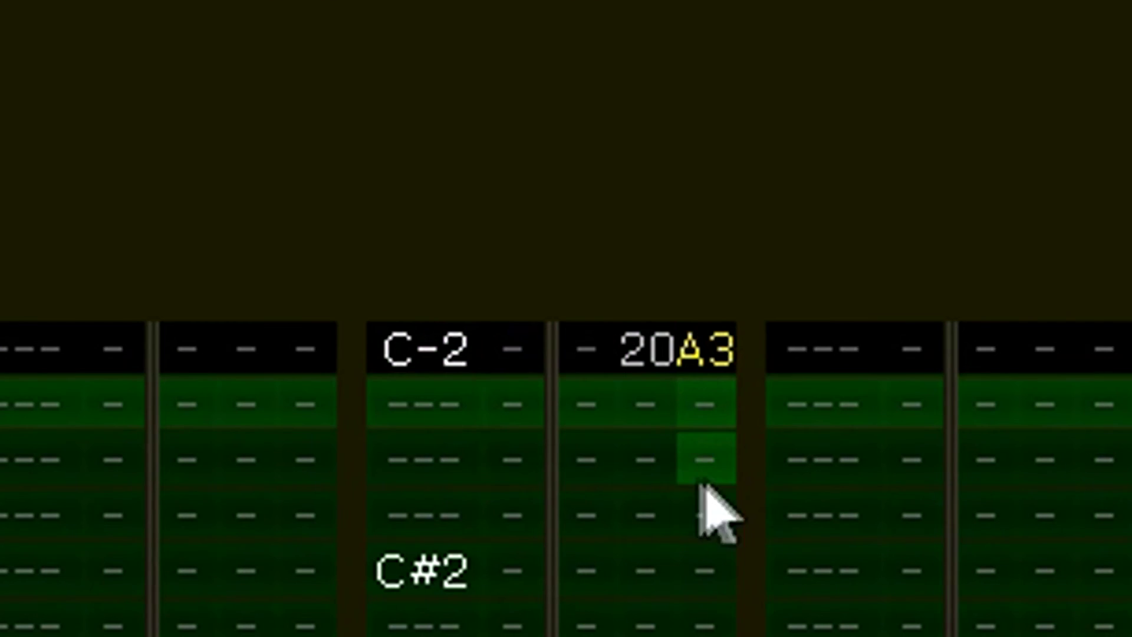
click(646, 345)
click(646, 569)
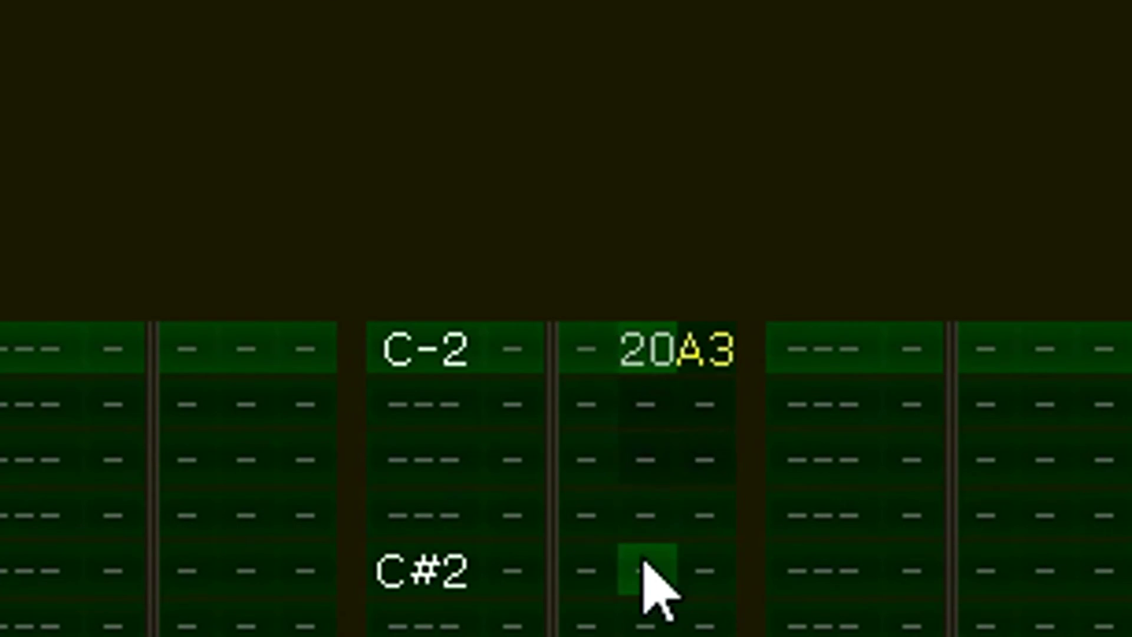
key(ctrl+v)
key(ctrl+v)
key(ctrl+v)
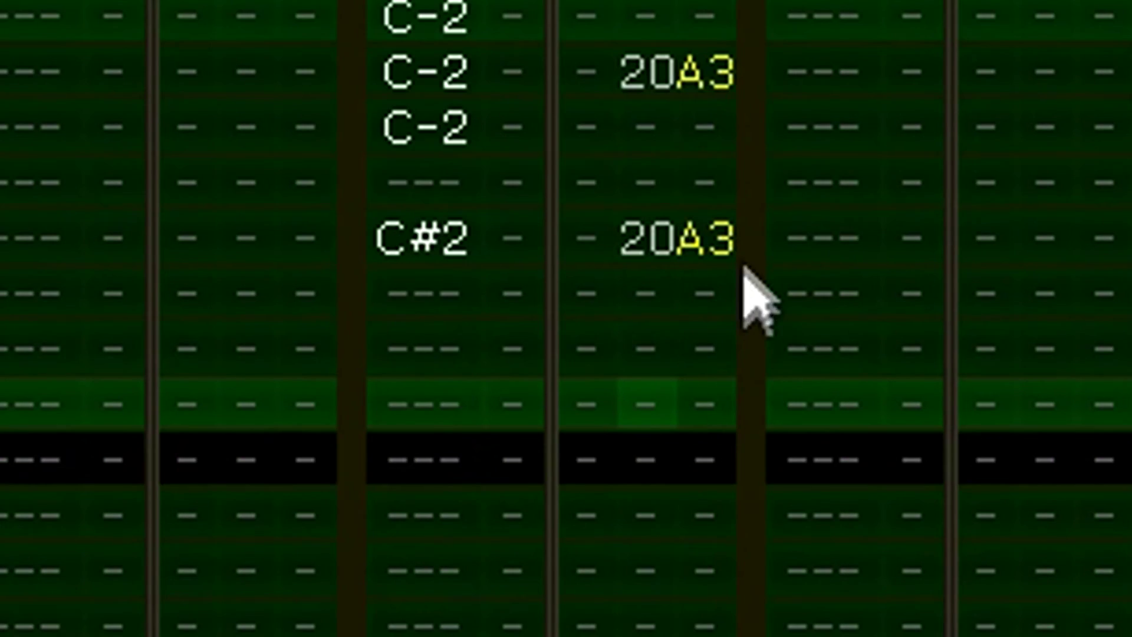
- Undo the recent effect pastes in SP1 and paste 20A3 again beside the C#2 note on row 028
key(ctrl+z)
key(ctrl+z)
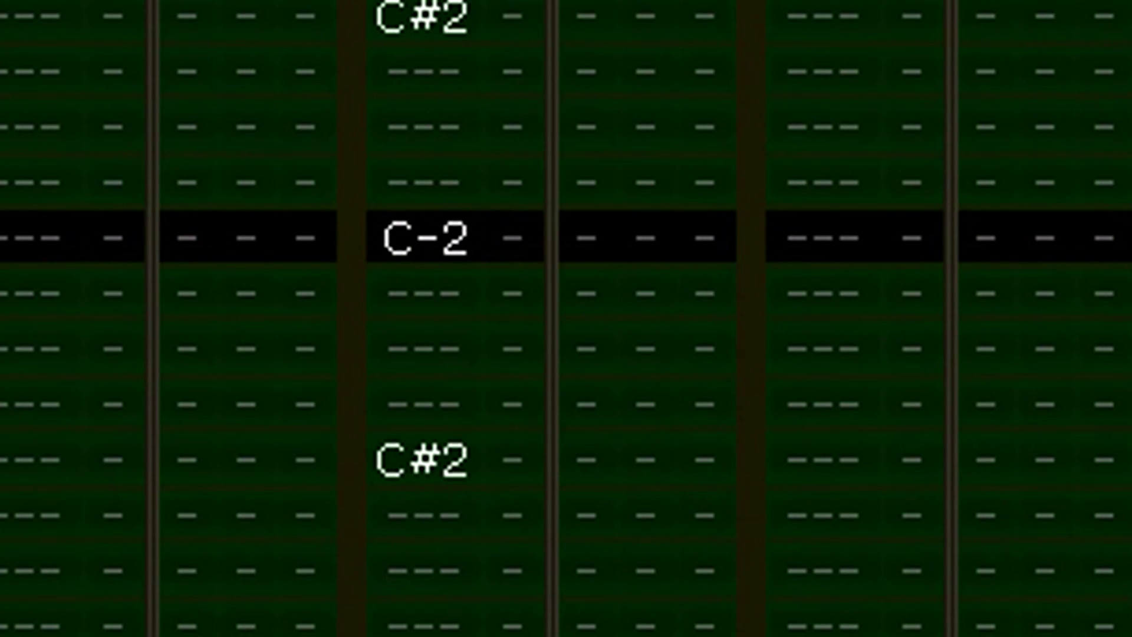
key(z)
key(z)
key(ctrl+v)
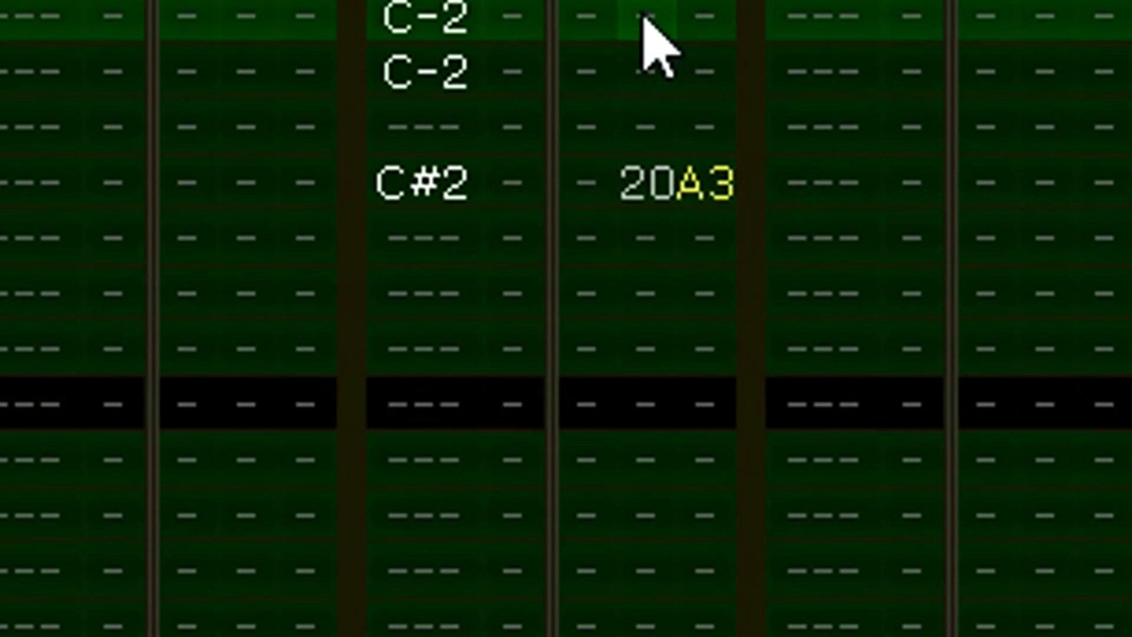
- Paste the 20A3 effect beside the remaining C-2 and C#2 notes in the SP1 channel and play the pattern
drag(649, 182, 694, 196)
click(643, 233)
key(ctrl+v)
click(652, 295)
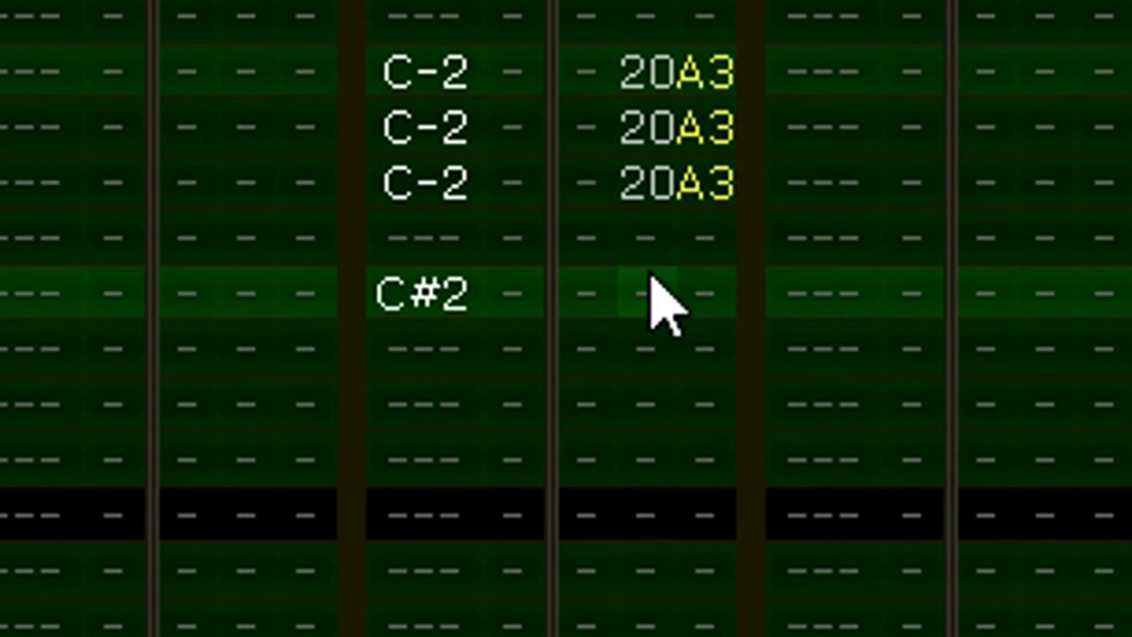
key(ctrl+v)
key(space)
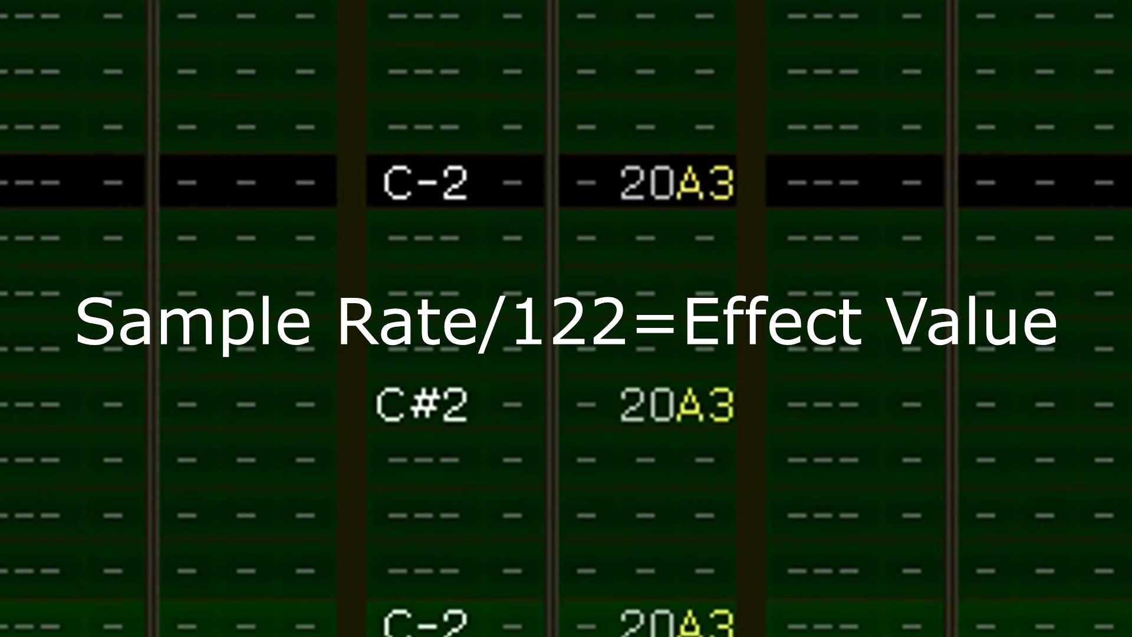
- Overwrite the values of the 20xx effects beside the SP1 notes with FF, working down from row 000
text(FF)
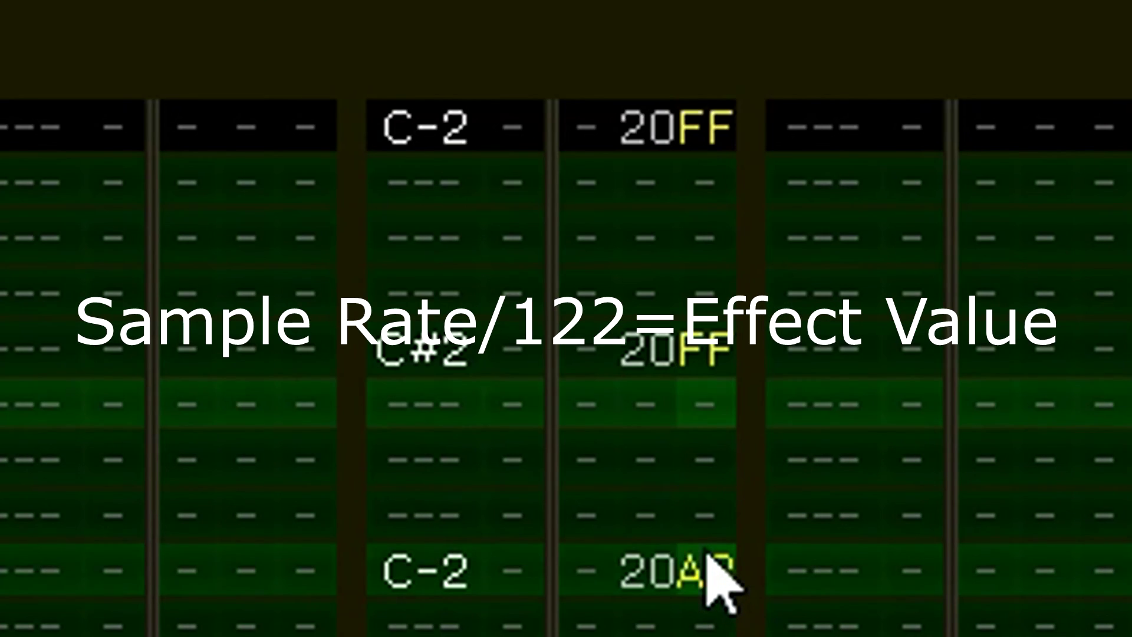
text(FFFF0F)
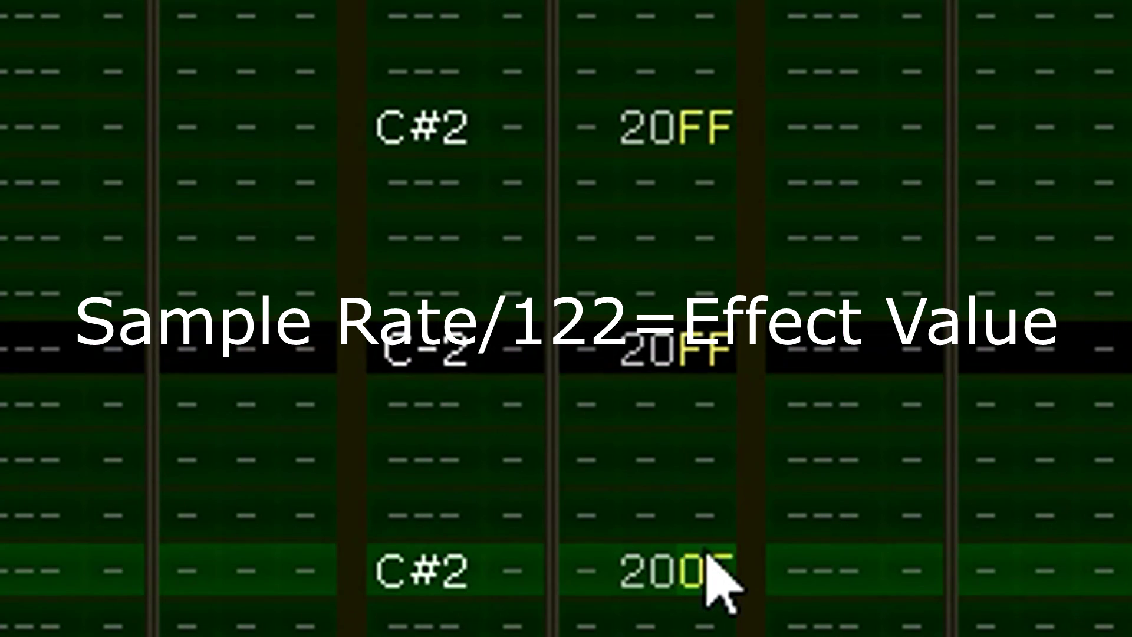
text(FFFFFF)
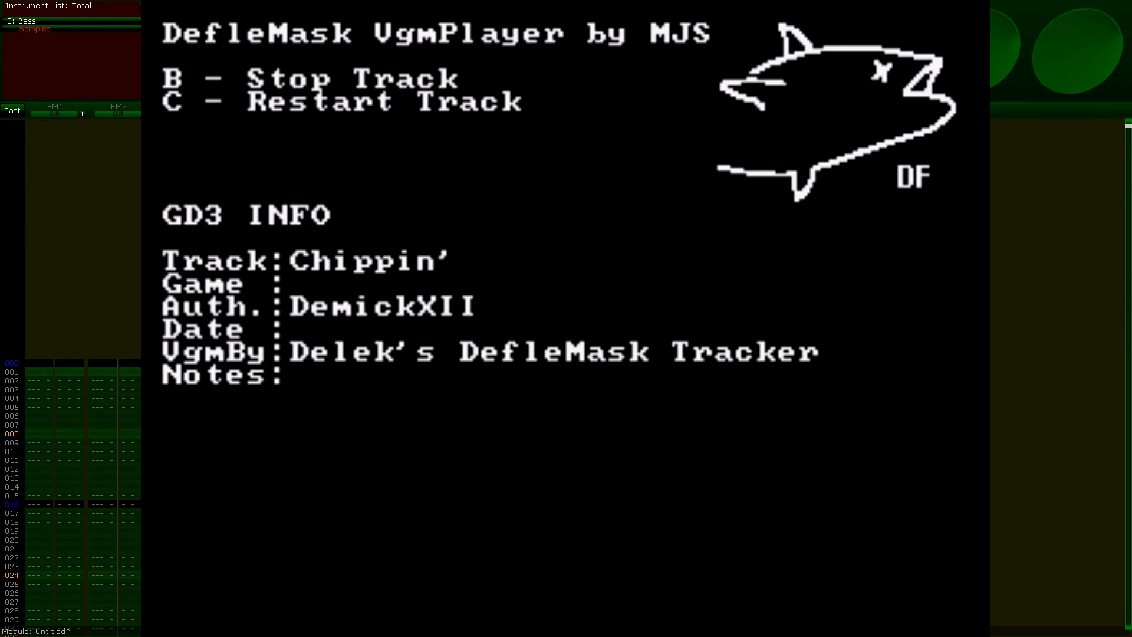
- Enter G-2 bass notes on rows 000 to 005 of the FM1 channel
key(b)
key(b)
key(b)
key(b)
key(b)
key(b)
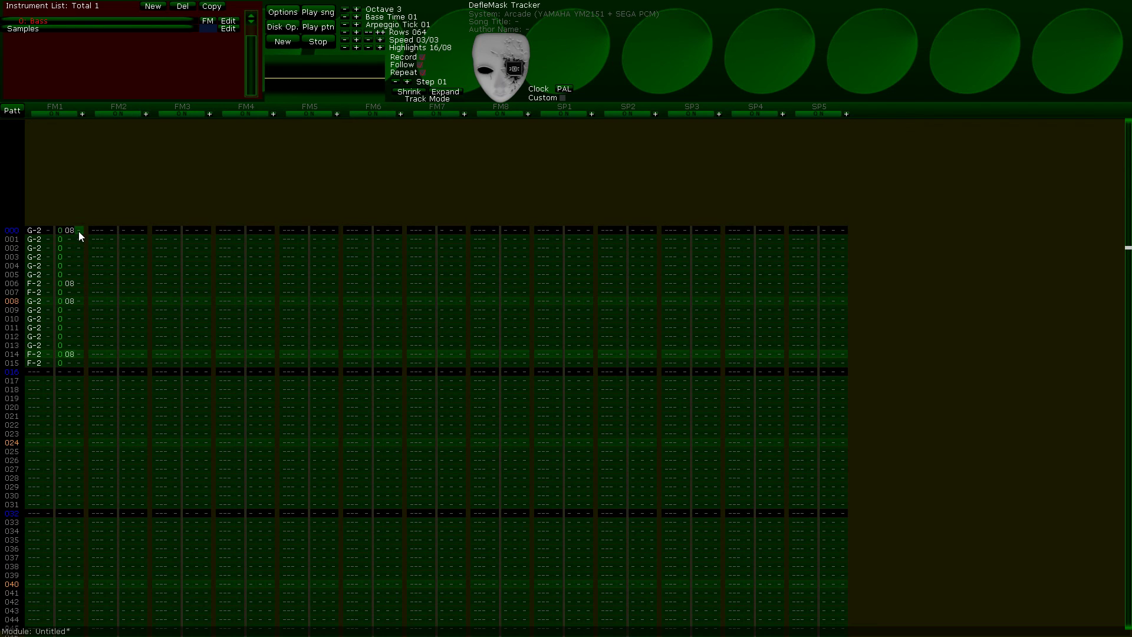
- Complete the FM1 panning effects as 0811, 0810, 0811 and 0801 on rows 000, 006, 008 and 014, and play the song briefly
text(11)
click(79, 416)
text(1011)
click(78, 427)
text(0801)
click(313, 13)
click(317, 41)
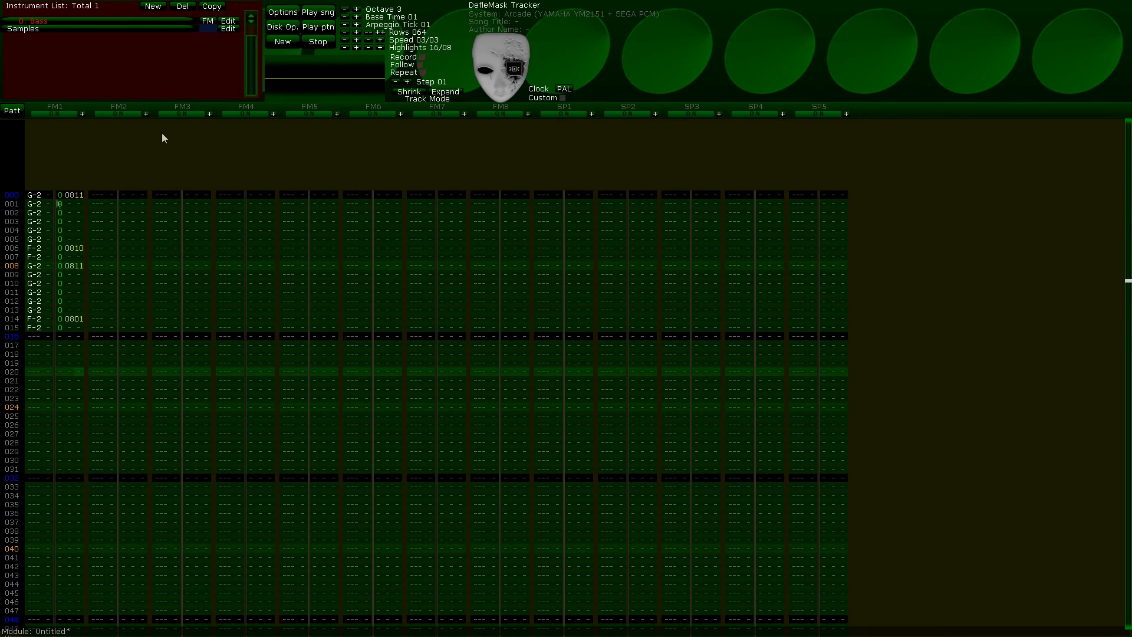
click(78, 325)
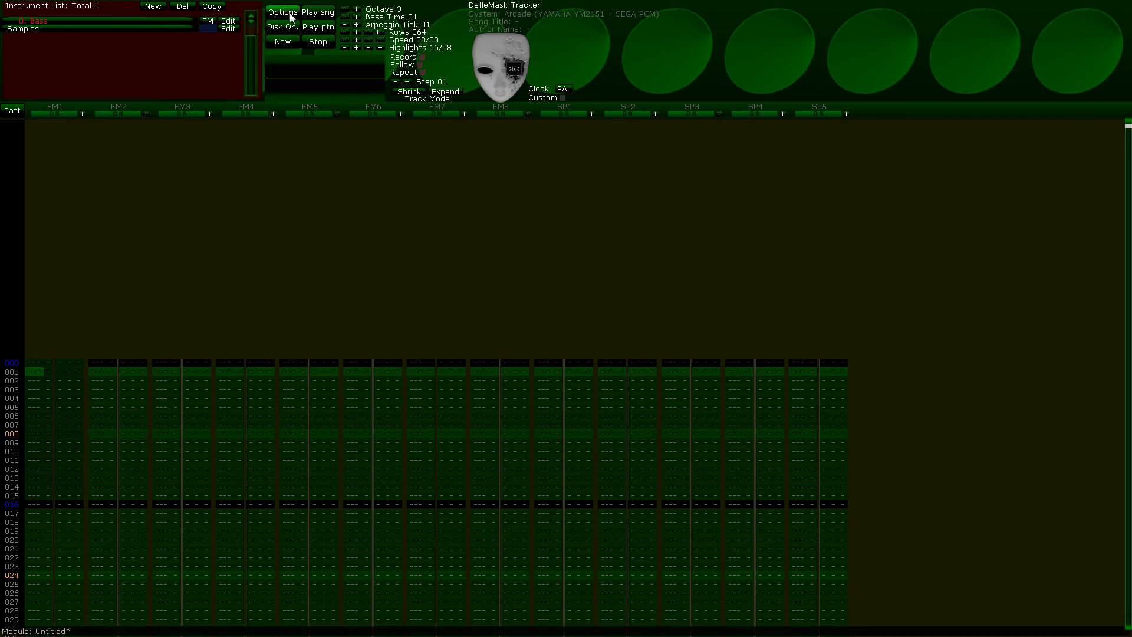
- Create a new NEC PC-Engine module and enter alternating G-3 and F-3 notes down CHN 1 from row 000
click(283, 41)
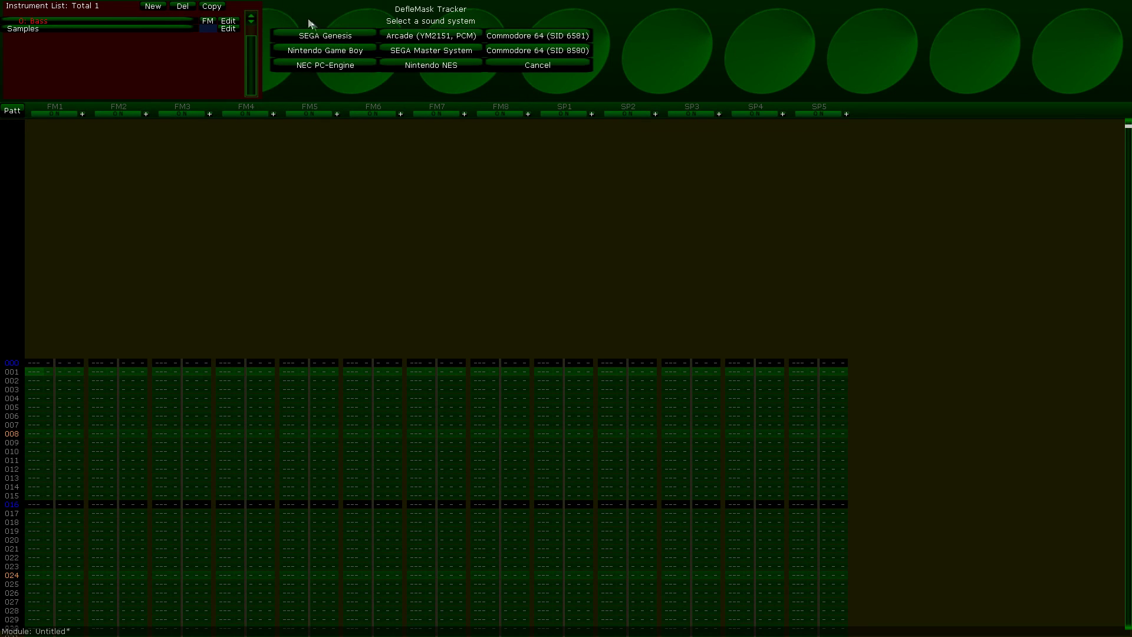
click(336, 66)
key(b)
key(v)
key(b)
key(v)
key(b)
key(v)
key(b)
key(v)
key(b)
key(v)
key(b)
key(v)
key(b)
key(v)
key(b)
key(v)
key(b)
key(v)
key(b)
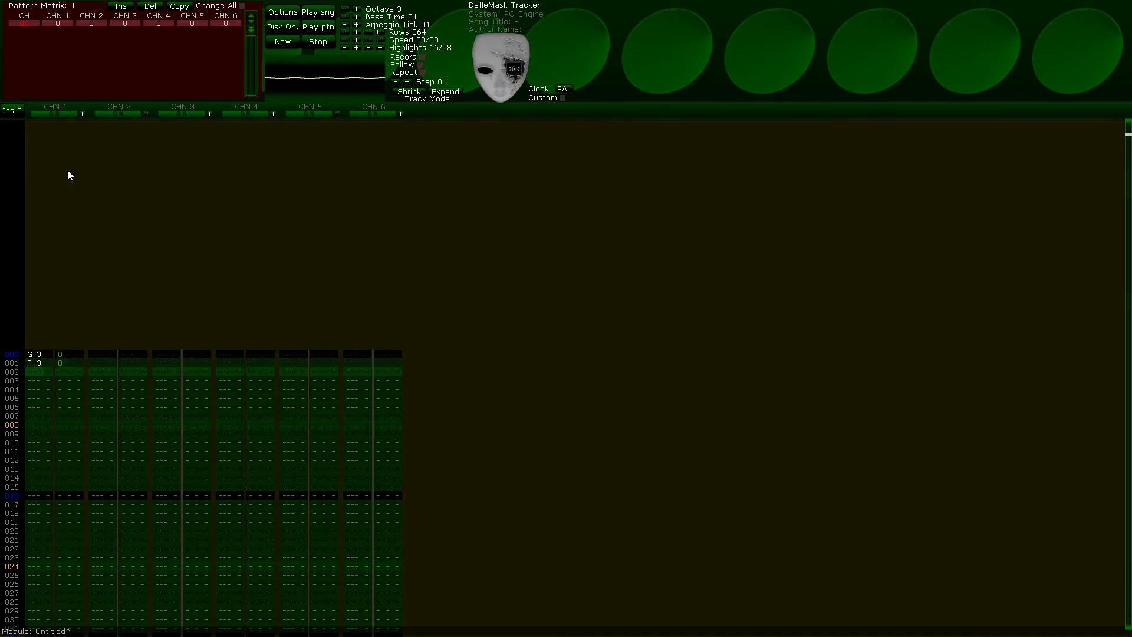
key(v)
key(b)
key(v)
key(b)
key(v)
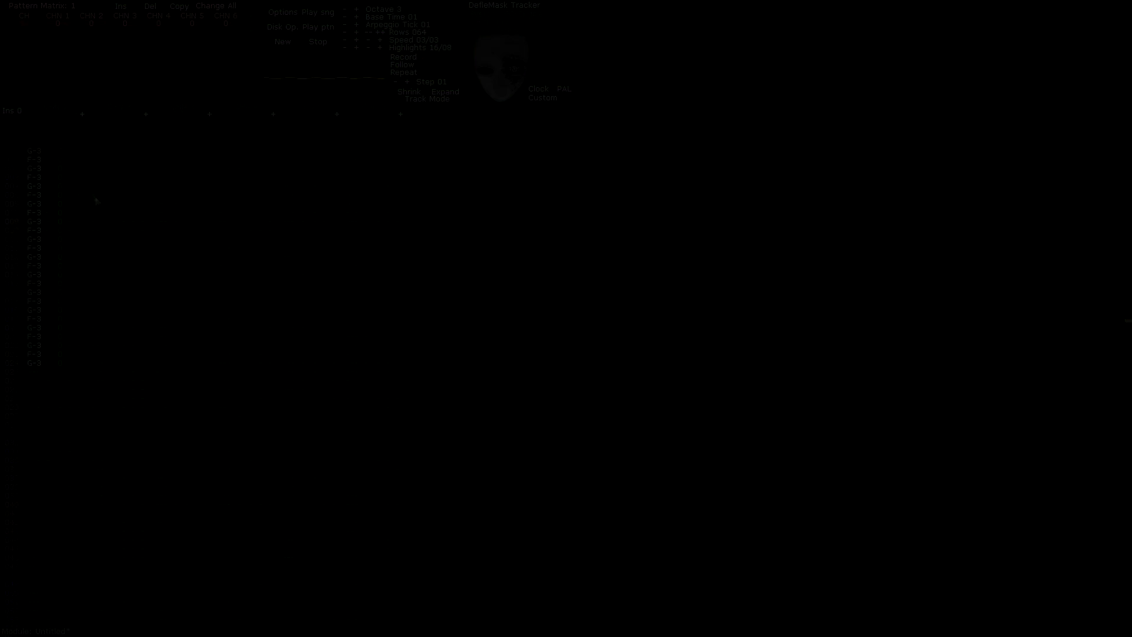